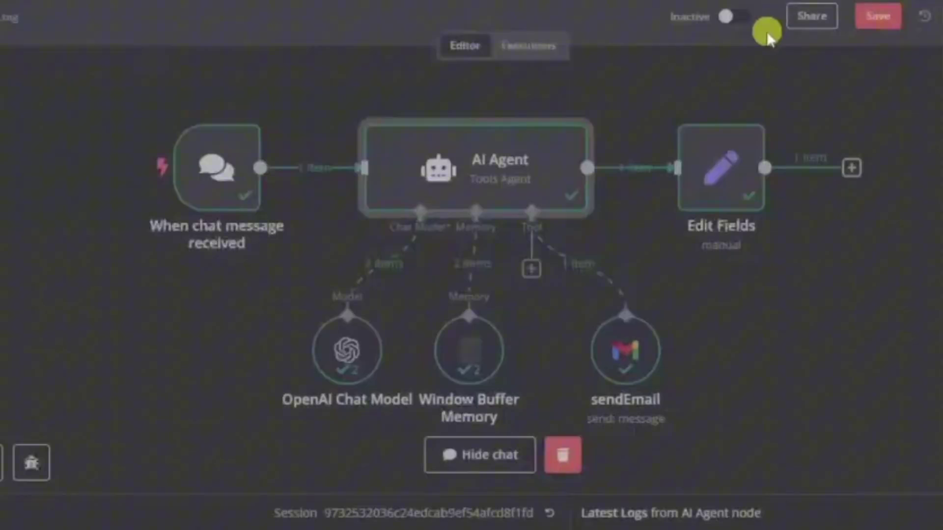
# Step: Paste Claude's generated email assistant agent JSON onto the empty n8n canvas and fit it to view
pyautogui.click(558, 17)
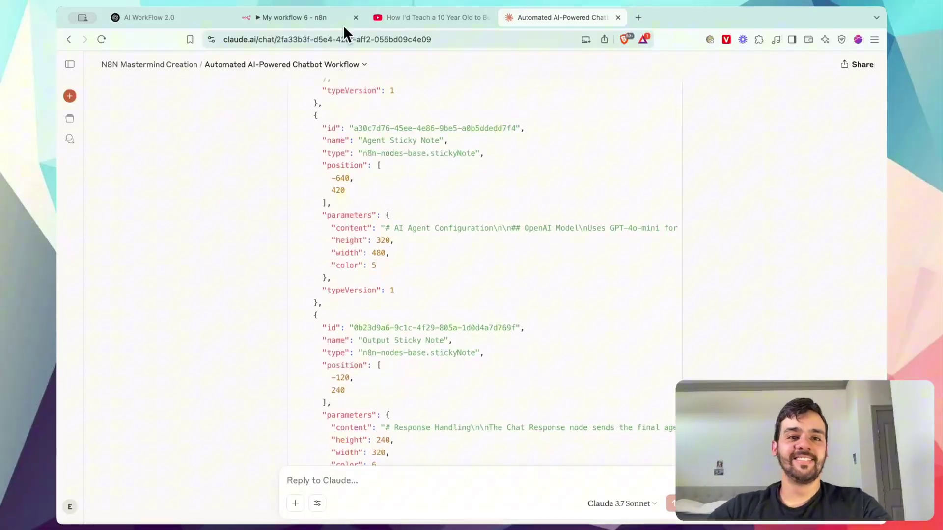
pyautogui.click(343, 22)
pyautogui.hotkey('ctrl', 'v')
pyautogui.click(200, 501)
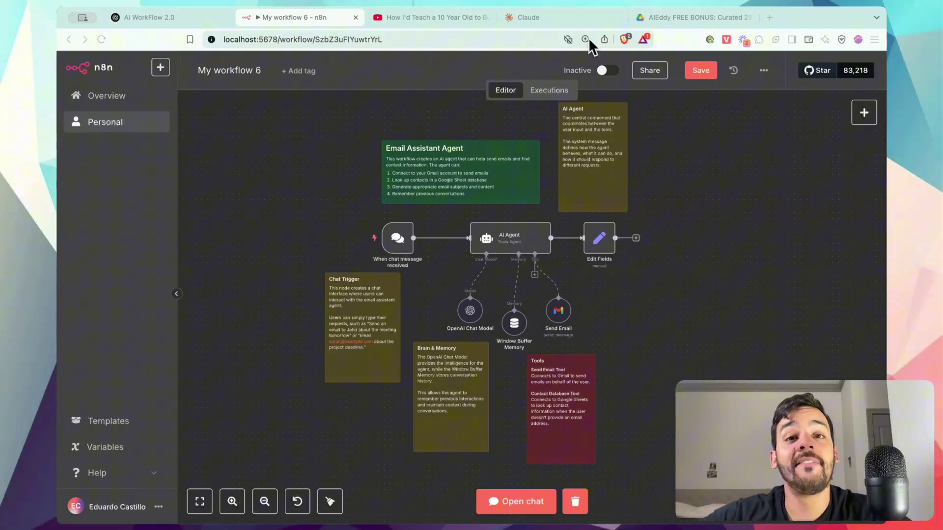
# Step: Paste the Telegram personal-assistant request into the Claude project prompt, then bring up the YouTube tutorial
pyautogui.click(585, 20)
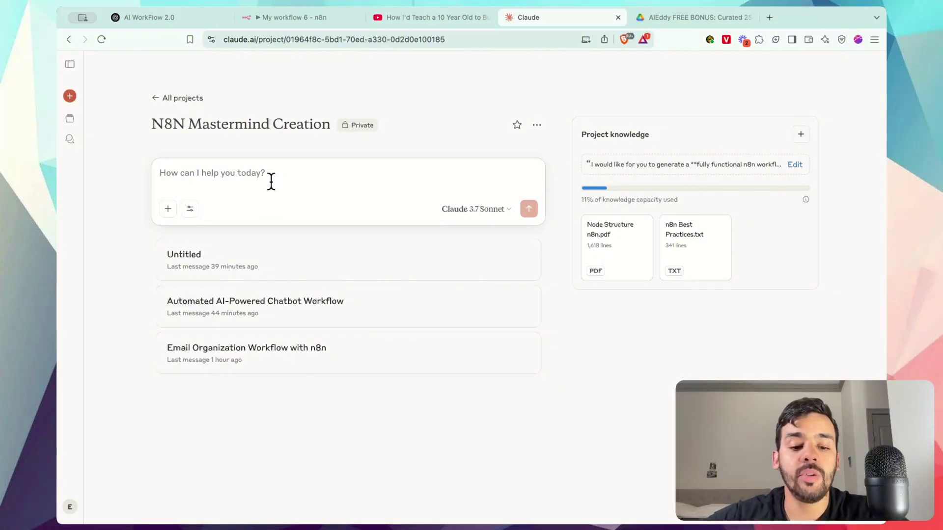
pyautogui.write('create a simple n8n personal assistant that uses telegram chat to schedule appointments for me and send emails. add what you think is useful')
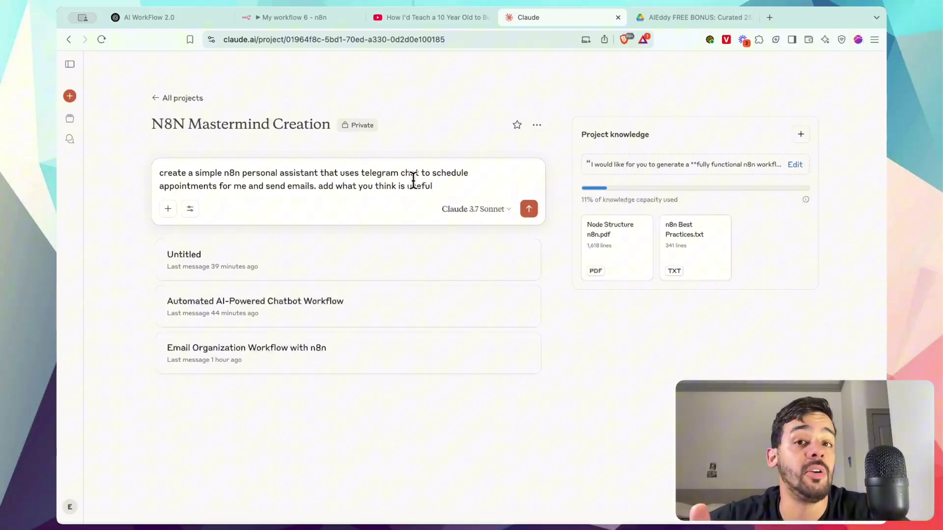
pyautogui.click(453, 18)
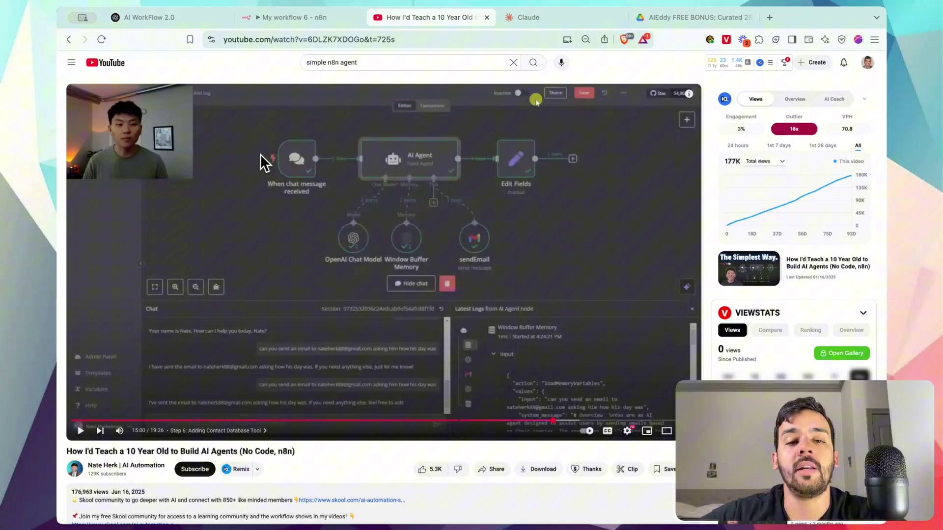
# Step: Scroll the YouTube n8n tutorial and jump to its 'Testing the Email Agent' chapter
pyautogui.scroll(-5, 309, 193)
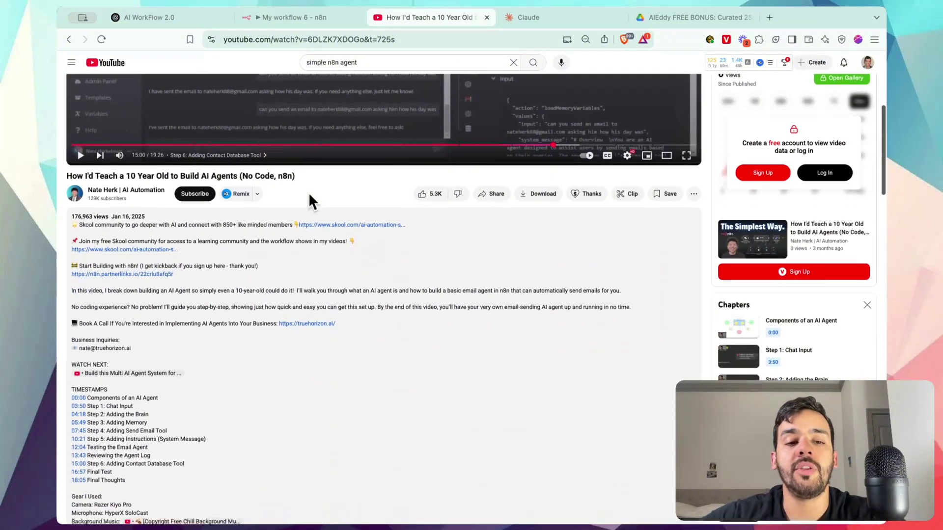
pyautogui.scroll(-10, 688, 320)
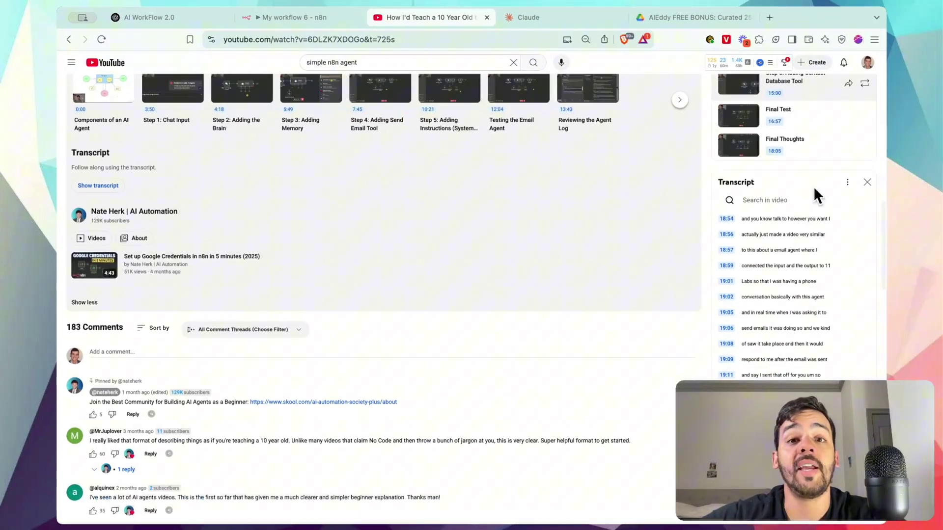
pyautogui.click(519, 129)
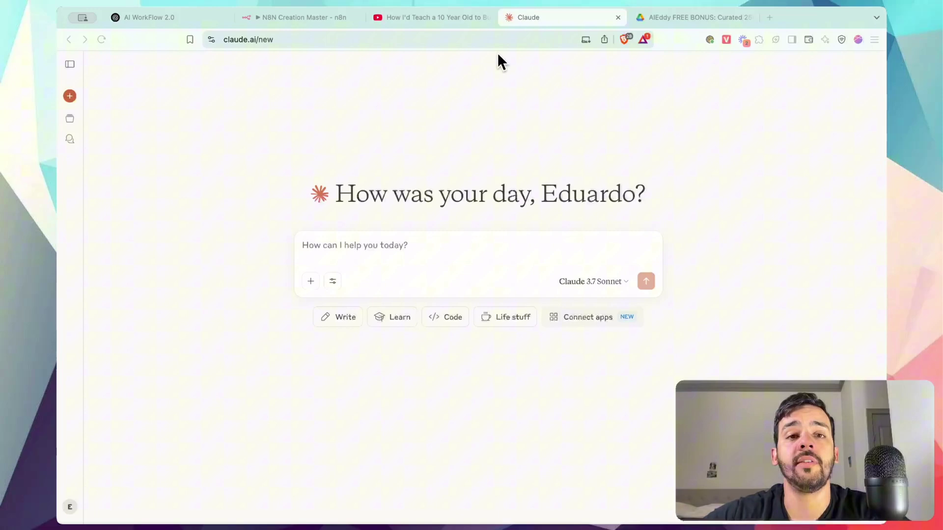
# Step: Add a Gmail Trigger set to 'On message received' as N8N Creation Master's first node
pyautogui.click(303, 17)
pyautogui.click(542, 316)
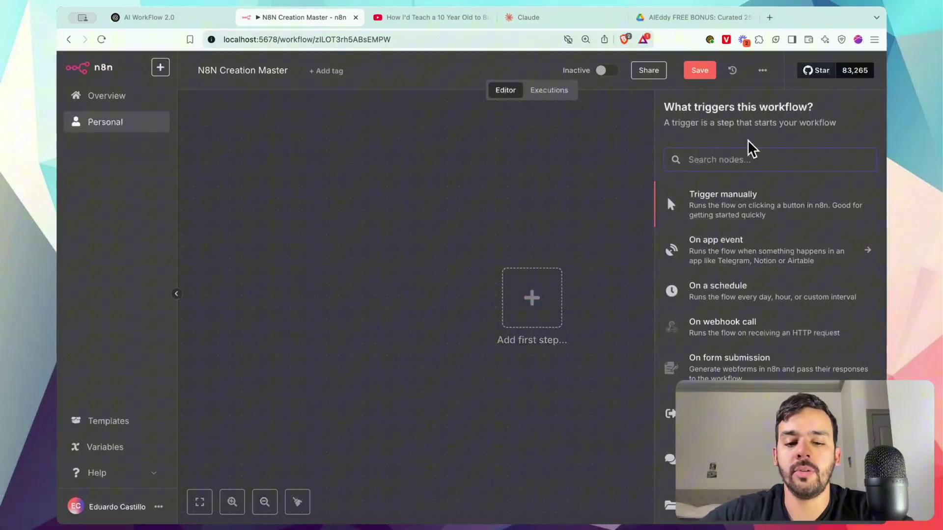
pyautogui.write('gmail')
pyautogui.press('Return')
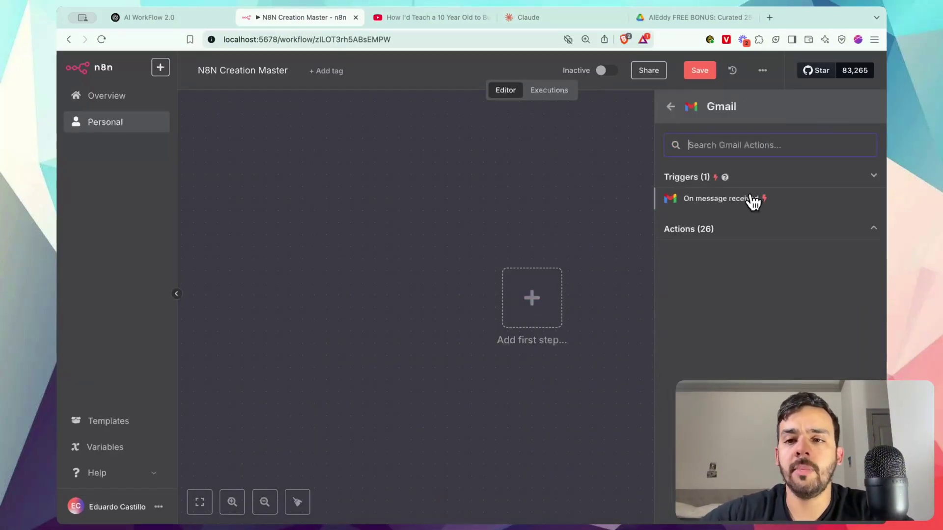
pyautogui.click(751, 198)
pyautogui.click(564, 78)
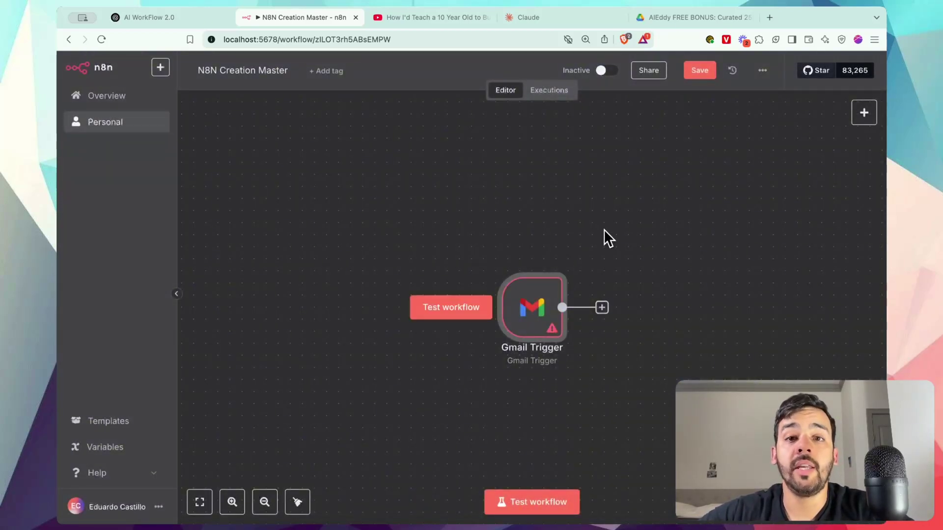
pyautogui.moveTo(603, 236); pyautogui.dragTo(456, 396)
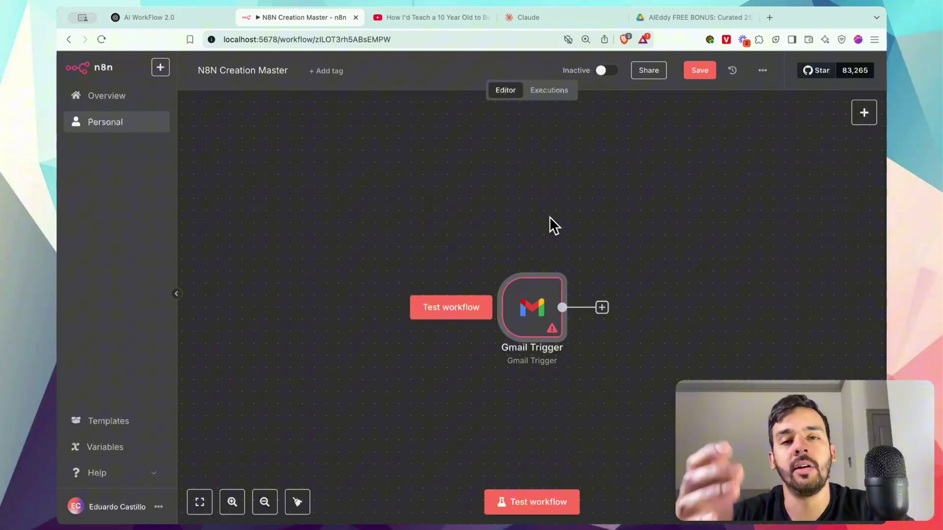
pyautogui.click(555, 18)
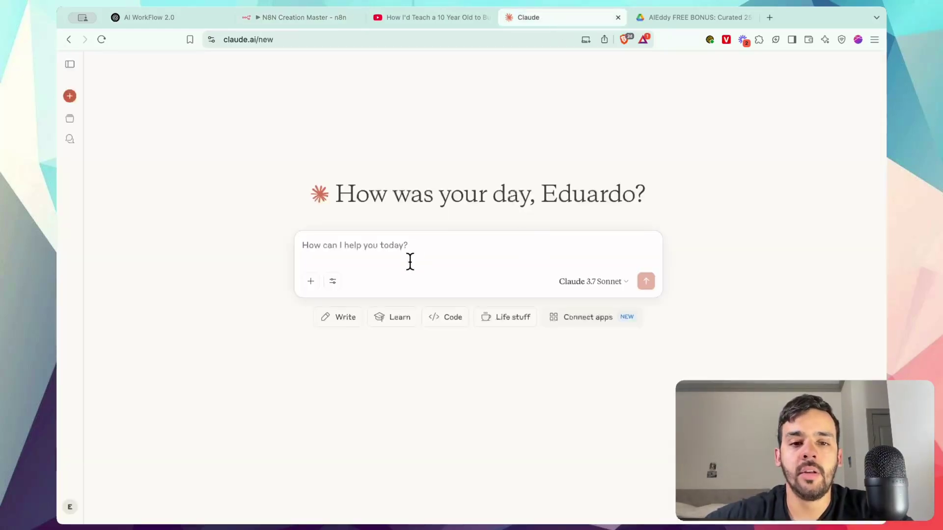
pyautogui.press('super+v')
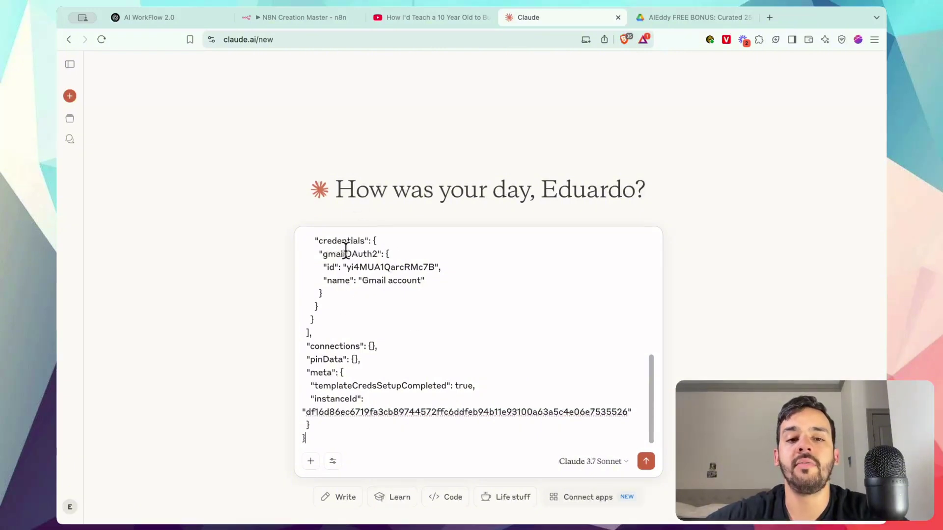
pyautogui.click(328, 19)
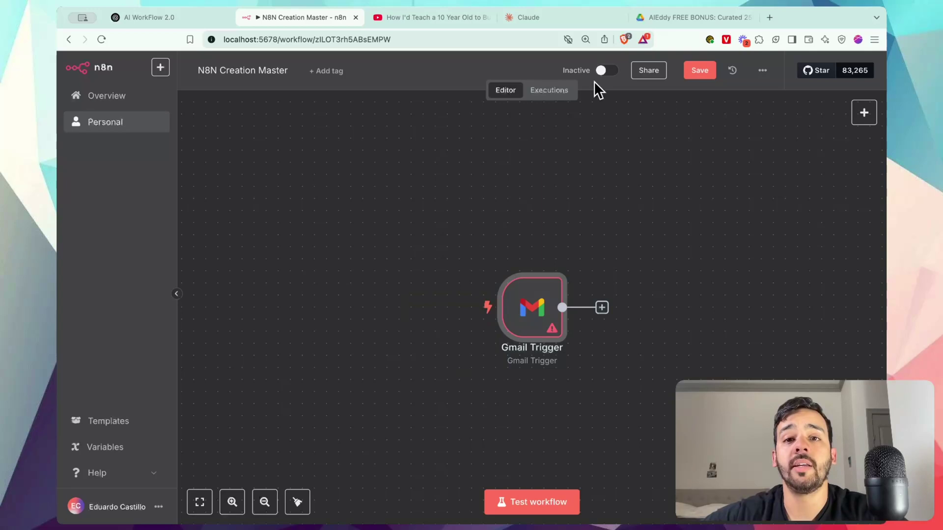
pyautogui.click(570, 17)
pyautogui.press('super+a')
pyautogui.press('BackSpace')
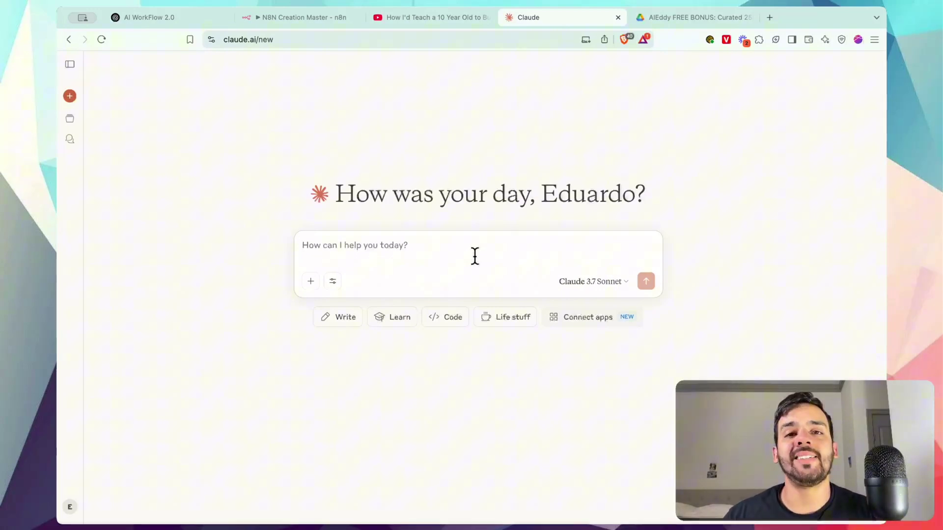
pyautogui.press('super+v')
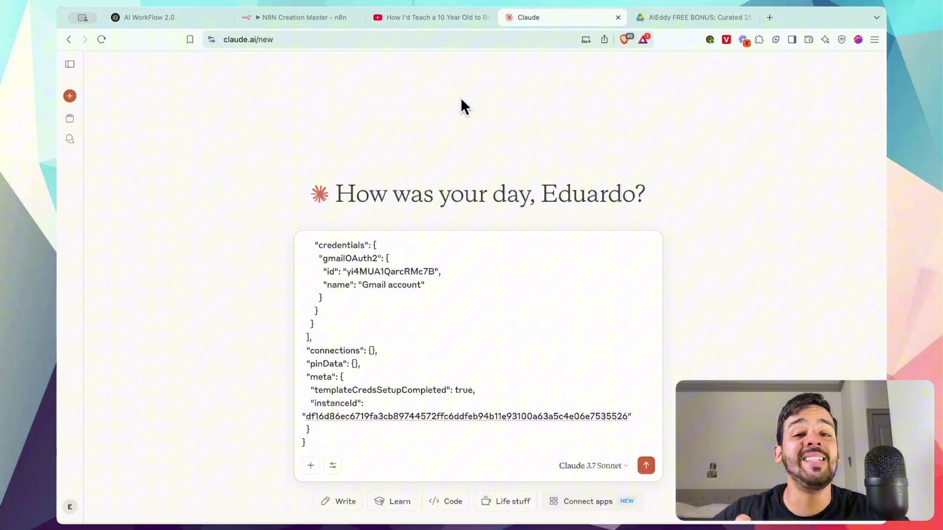
pyautogui.hotkey('ctrl', 'a')
pyautogui.press('BackSpace')
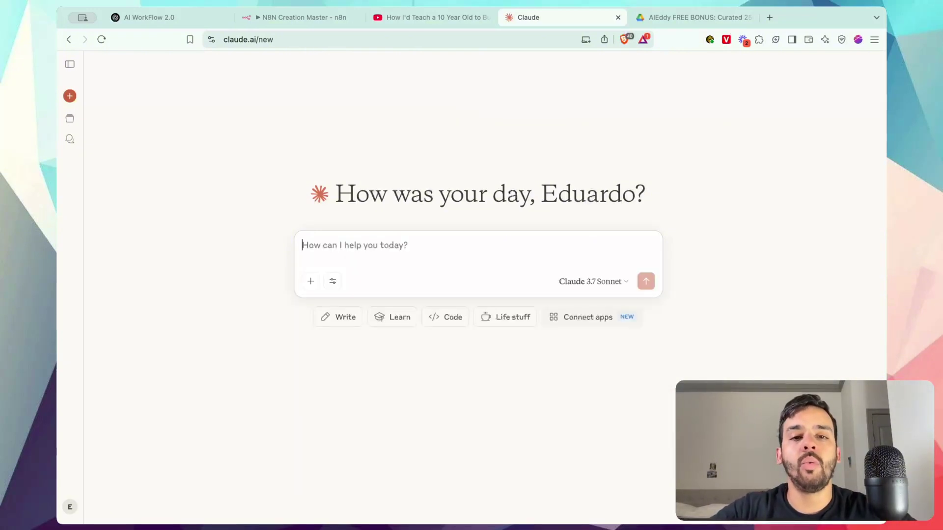
pyautogui.click(385, 43)
# Step: Change the Claude address to claude.ai/projects to load the projects page
pyautogui.click(378, 42)
pyautogui.hotkey('shift', 'alt', 'Left')
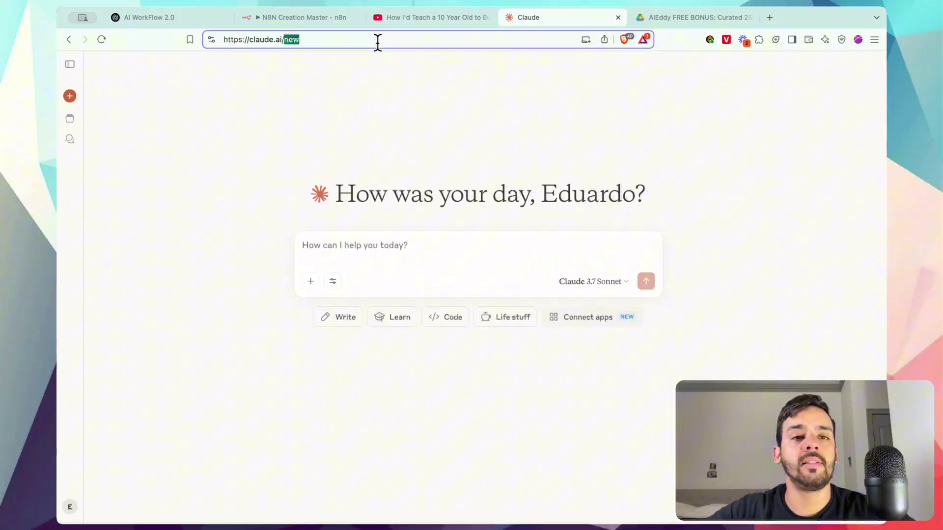
pyautogui.write('projects')
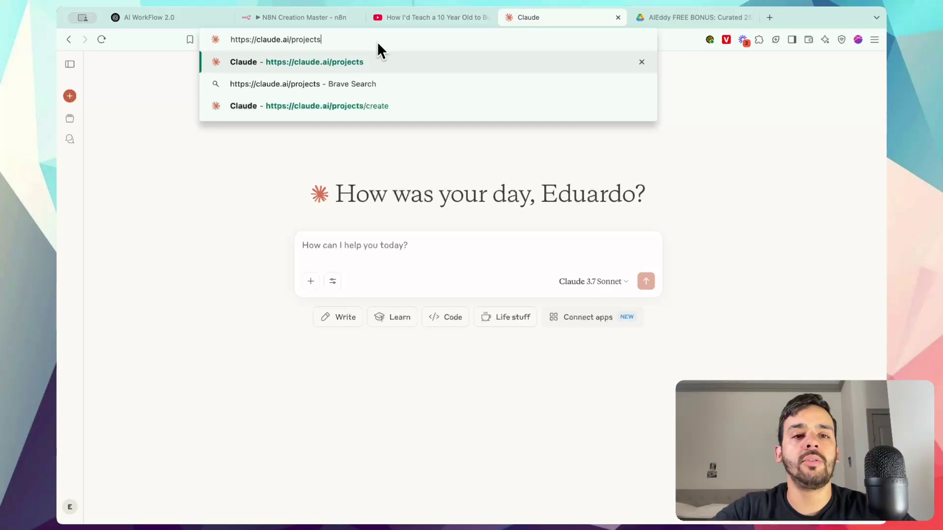
pyautogui.press('Return')
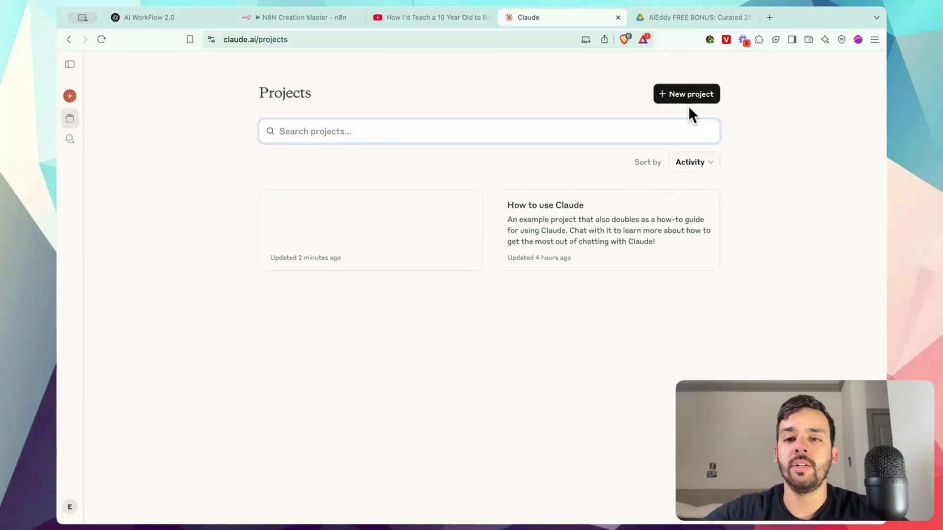
# Step: Create a new project named 'N8n Creation Master'
pyautogui.click(698, 97)
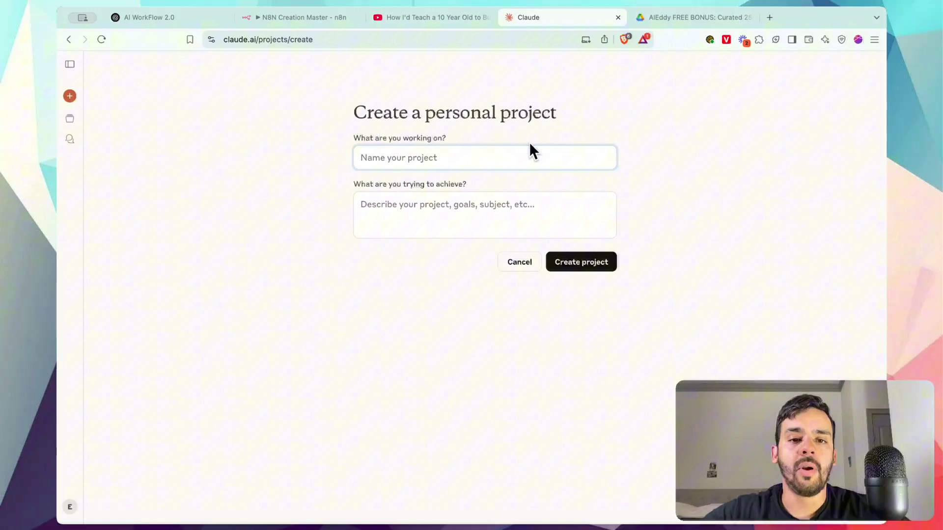
pyautogui.click(519, 157)
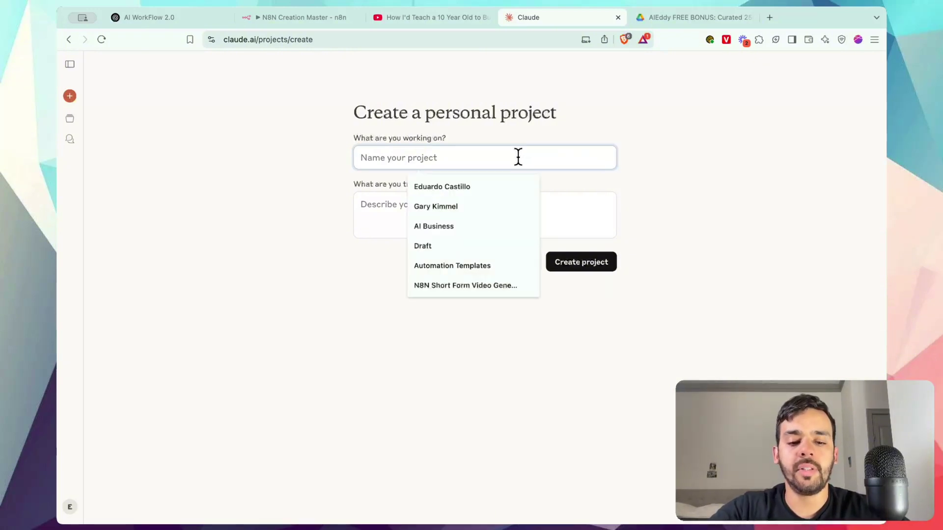
pyautogui.write('N8n Creation Master')
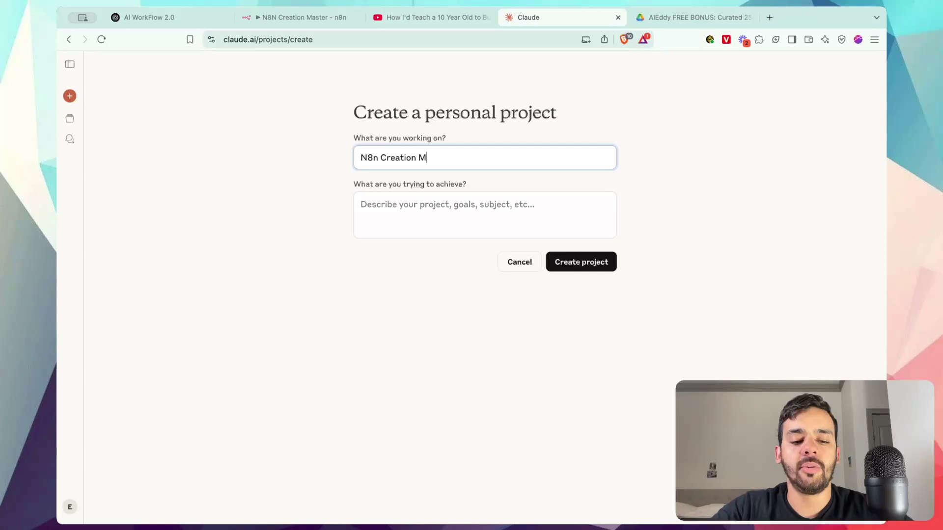
pyautogui.click(491, 202)
pyautogui.click(580, 271)
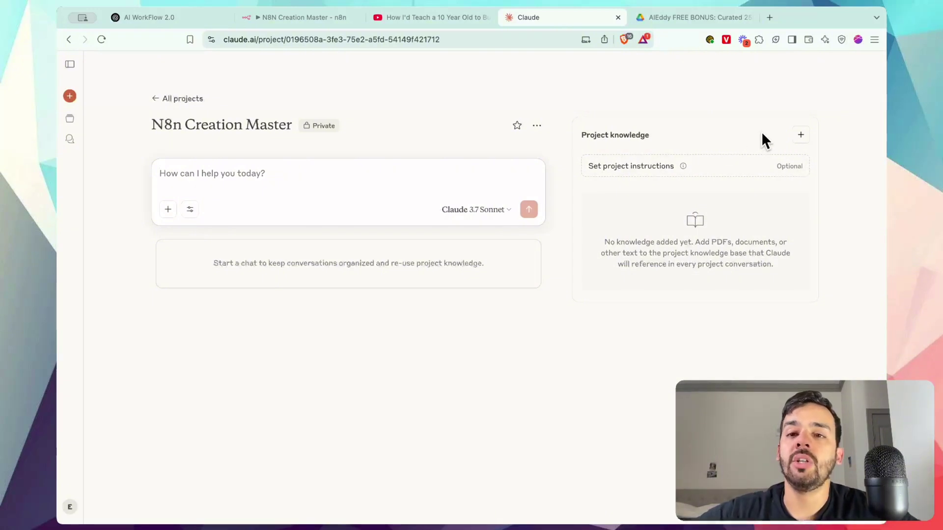
# Step: Upload n8n Best Practices.txt and Node Structure n8n.pdf from AI Agency > AIEddy > N8n Creation Agent
pyautogui.click(801, 135)
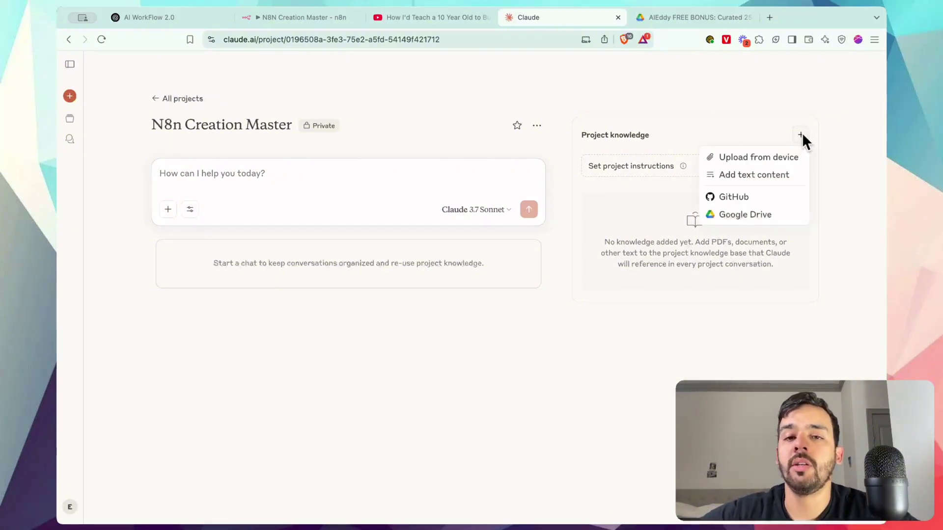
pyautogui.click(780, 158)
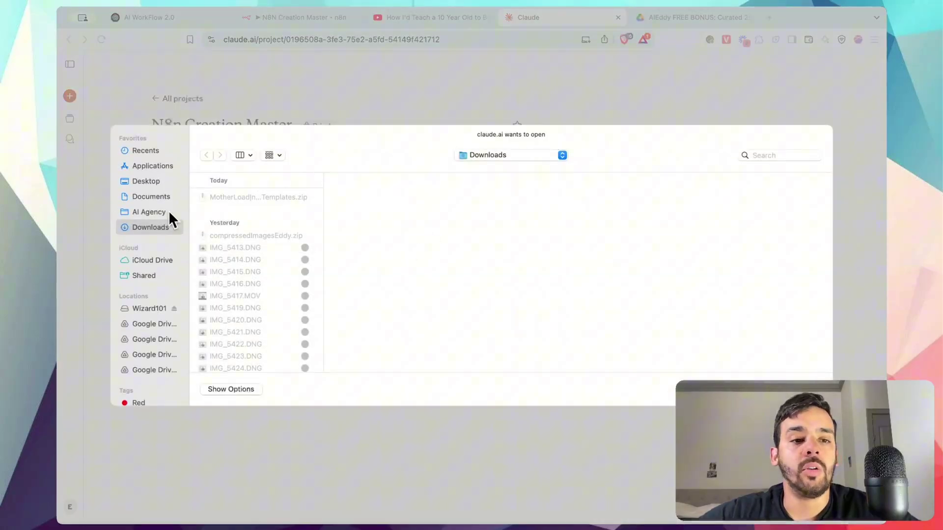
pyautogui.click(164, 210)
pyautogui.click(259, 203)
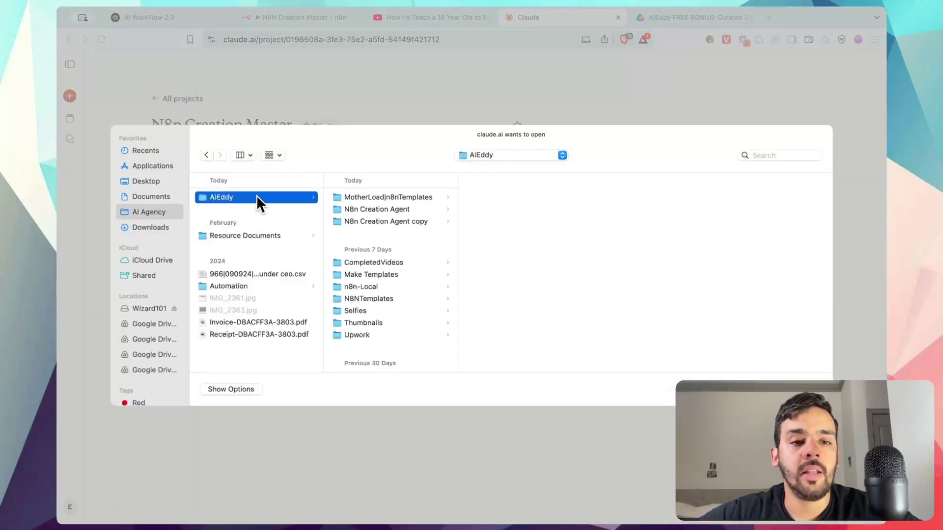
pyautogui.click(429, 208)
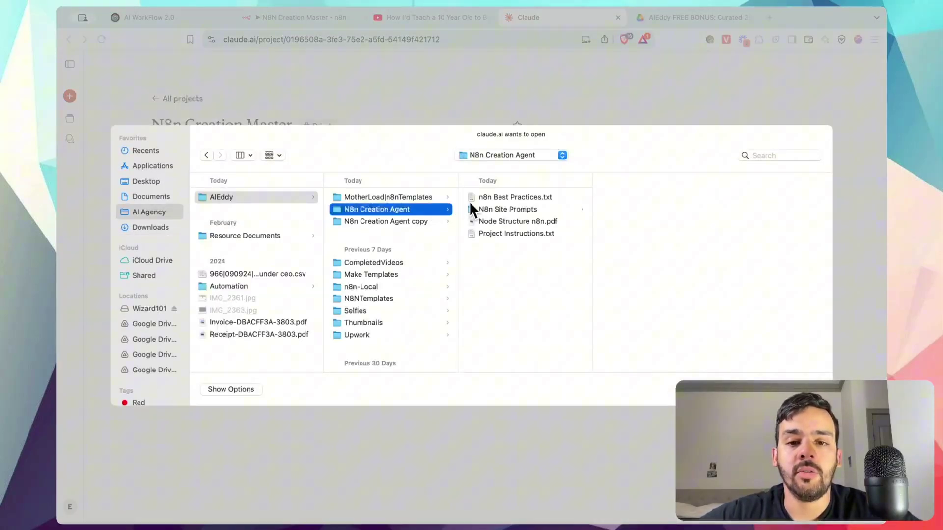
pyautogui.click(544, 196)
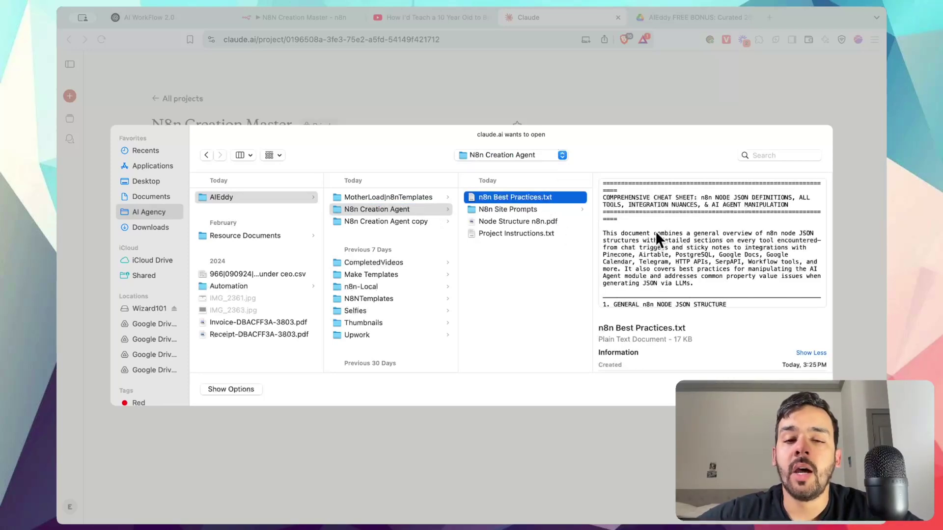
pyautogui.keyDown('super'); pyautogui.click(543, 222); pyautogui.keyUp('super')
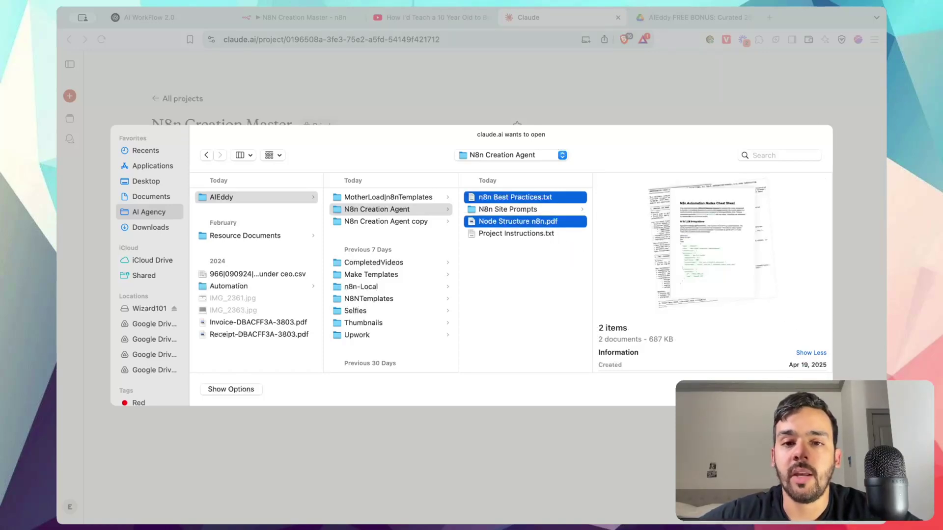
pyautogui.press('Return')
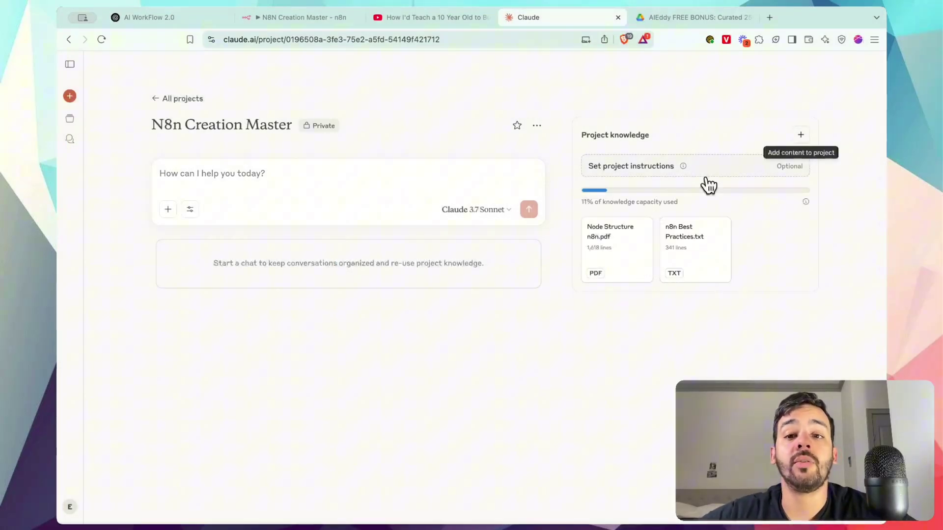
pyautogui.click(696, 241)
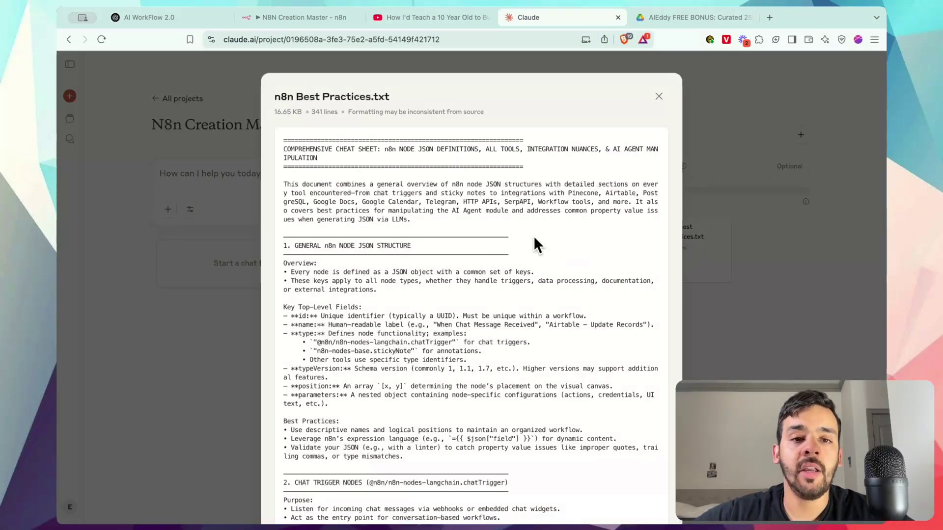
pyautogui.scroll(-5, 534, 239)
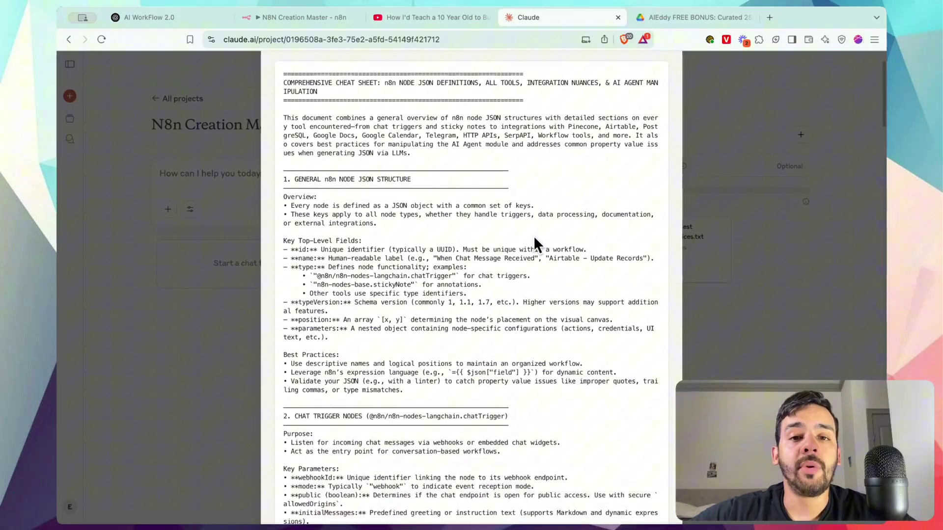
pyautogui.click(736, 232)
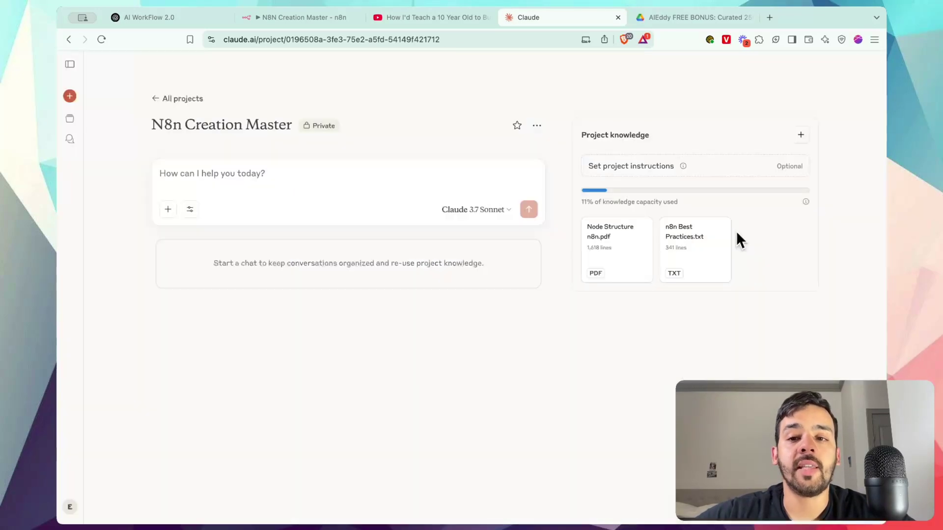
pyautogui.click(702, 242)
pyautogui.scroll(-5, 517, 259)
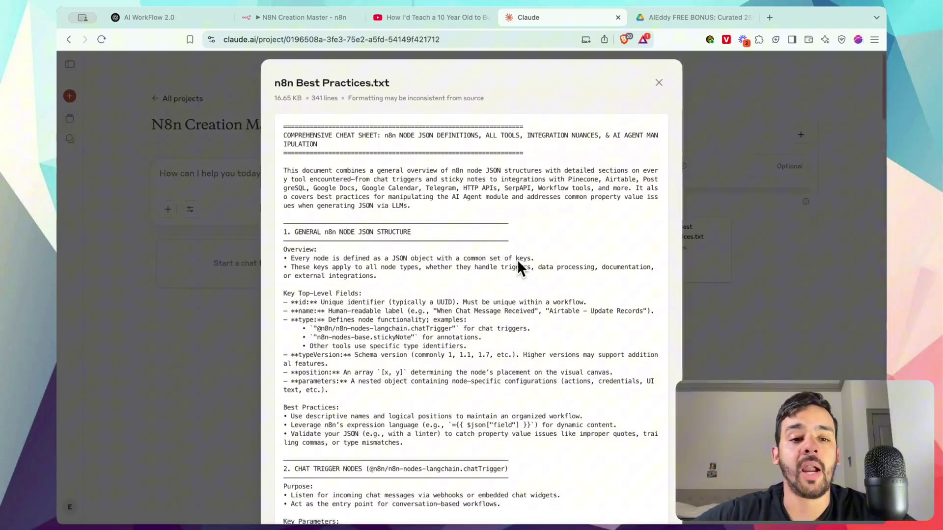
pyautogui.scroll(-4, 517, 259)
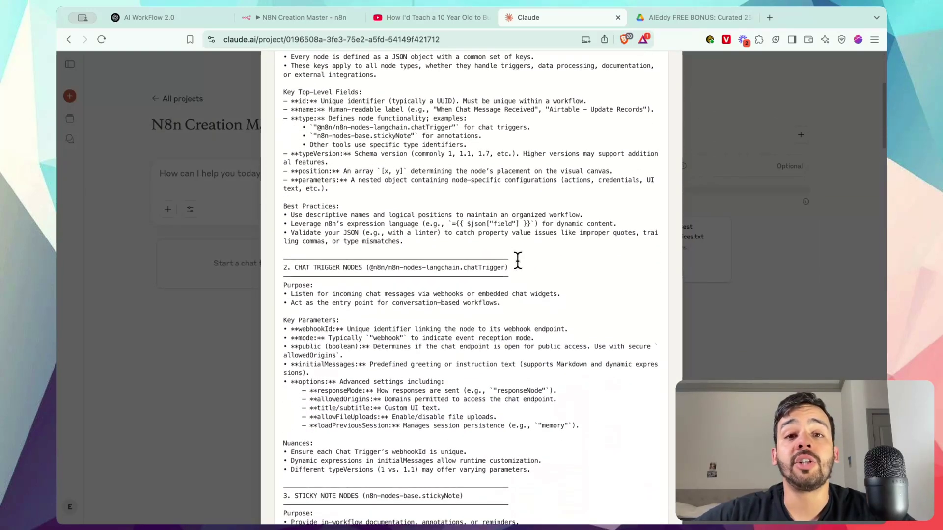
pyautogui.scroll(-10, 604, 221)
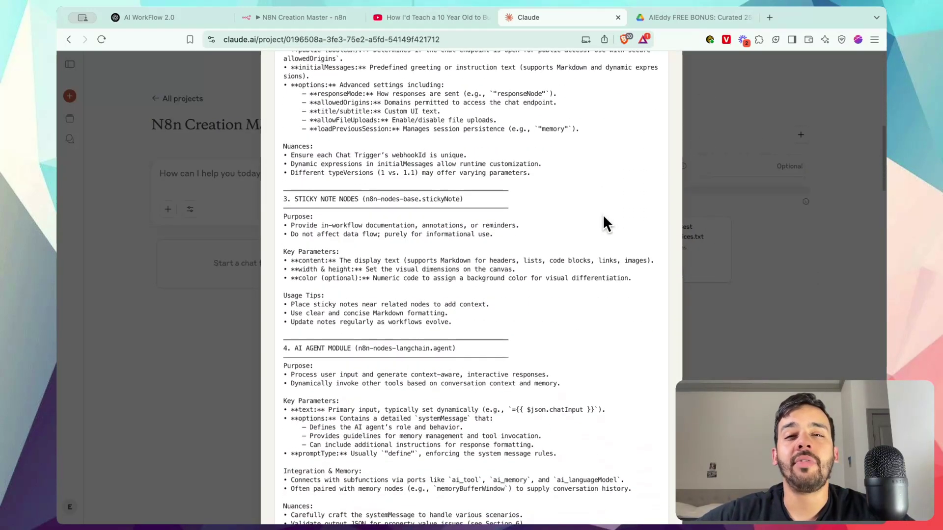
pyautogui.scroll(-4, 604, 217)
pyautogui.scroll(-2, 604, 217)
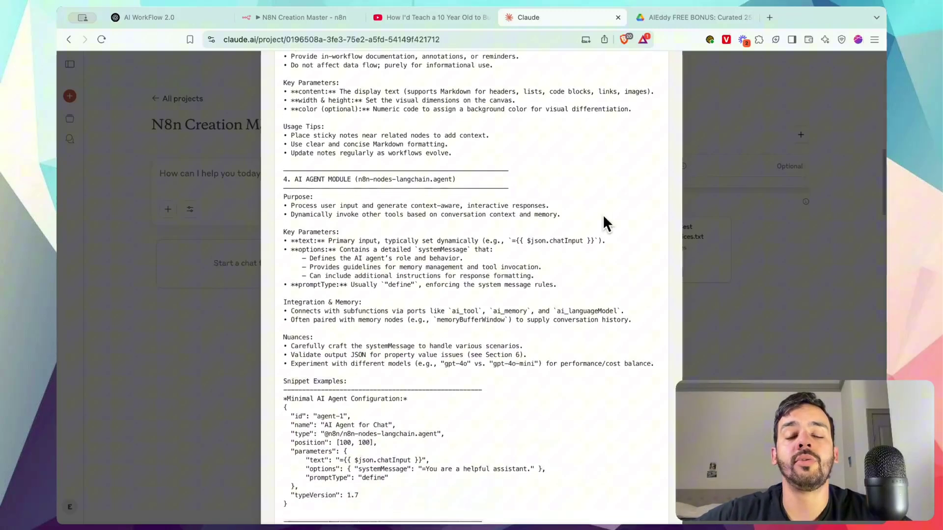
pyautogui.scroll(-3, 573, 220)
pyautogui.scroll(-6, 572, 226)
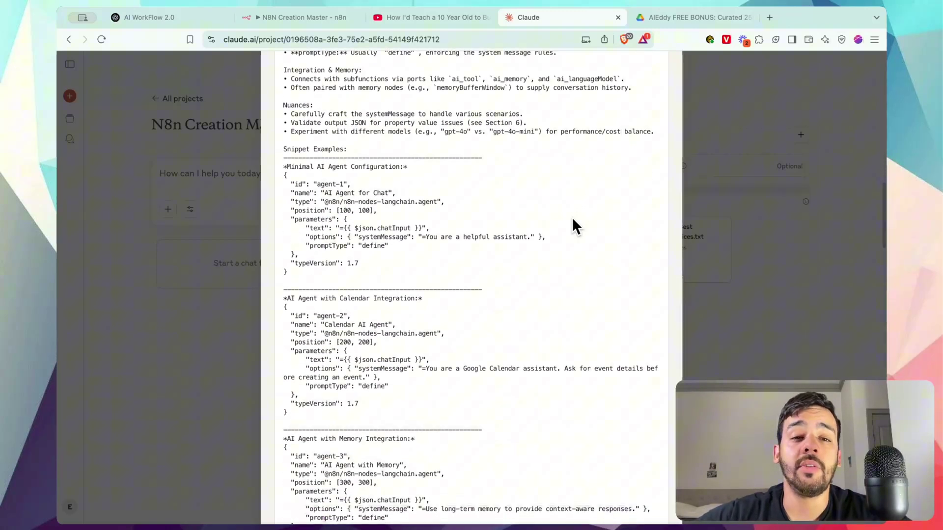
pyautogui.scroll(-3, 573, 224)
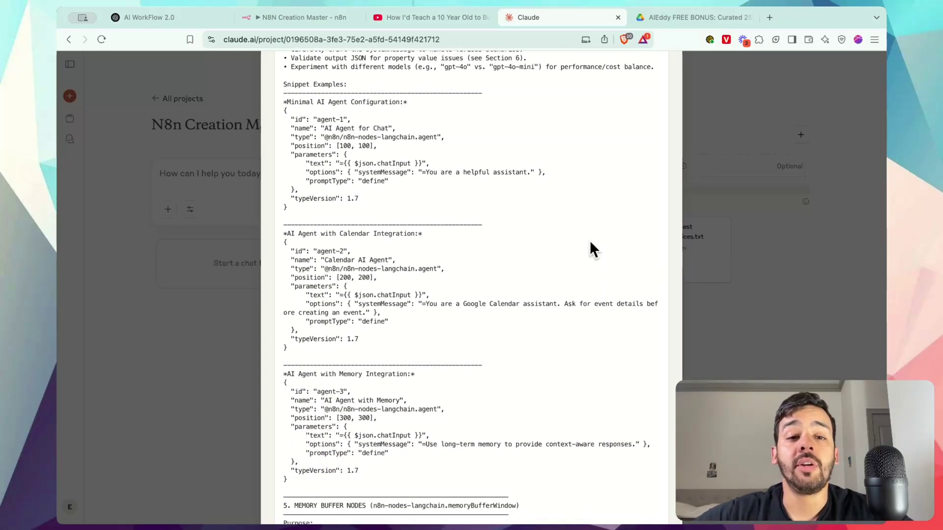
pyautogui.scroll(-3, 593, 249)
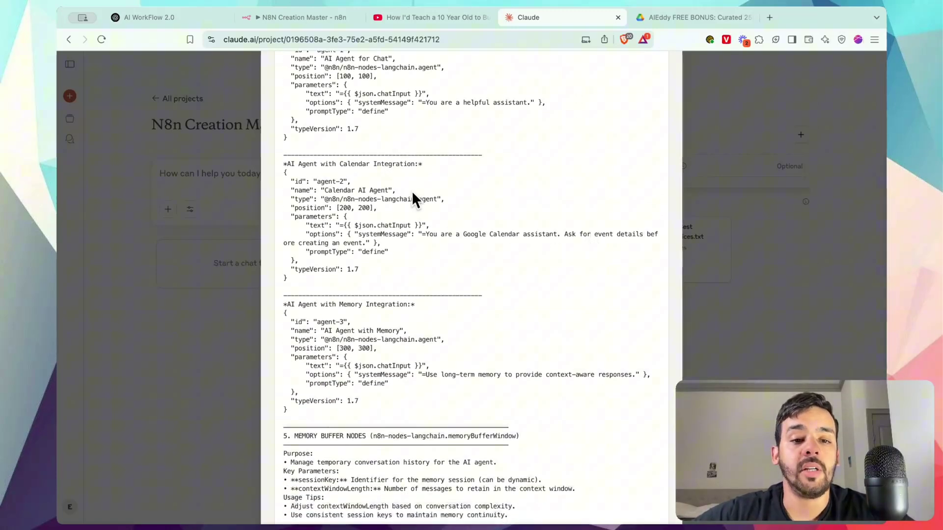
pyautogui.scroll(-9, 388, 222)
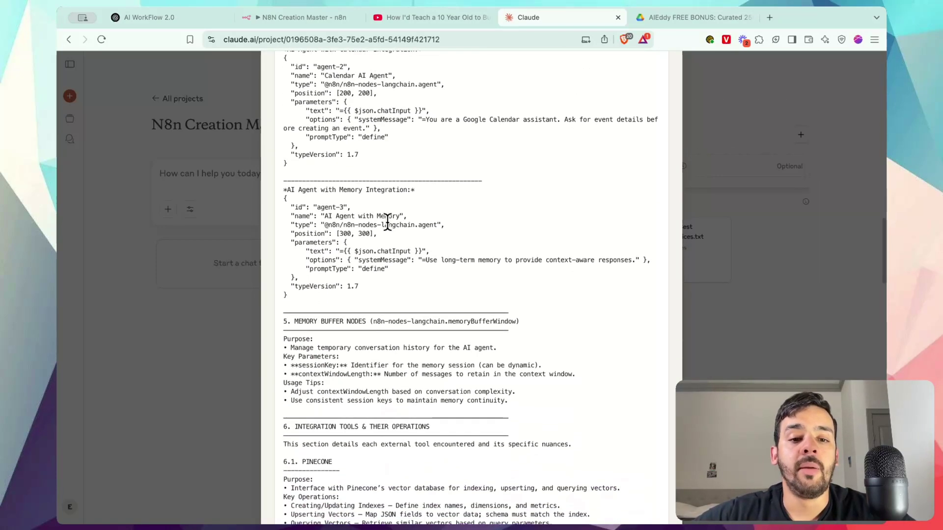
pyautogui.scroll(20, 379, 255)
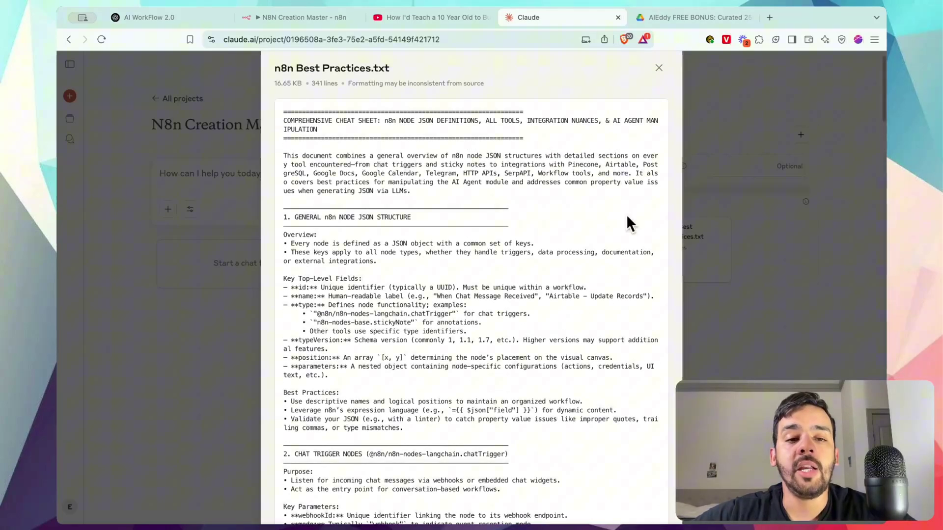
pyautogui.click(729, 217)
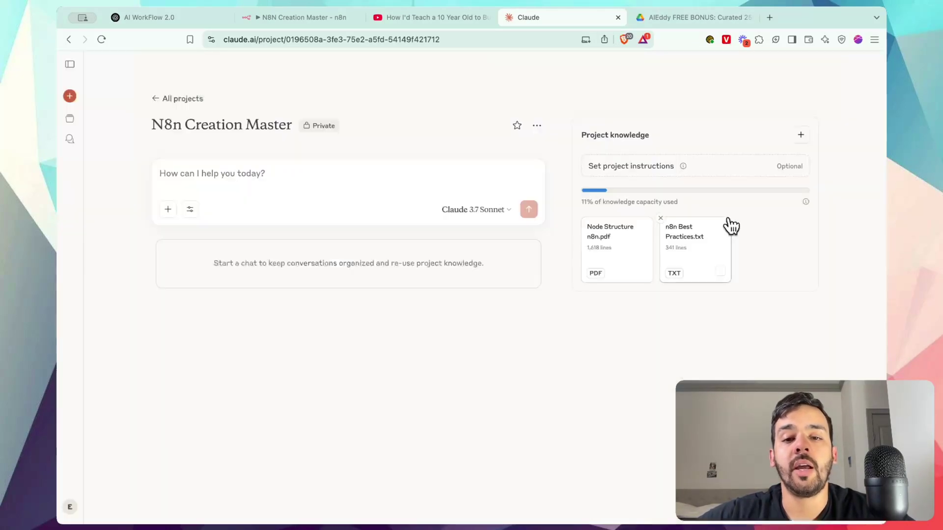
pyautogui.click(620, 239)
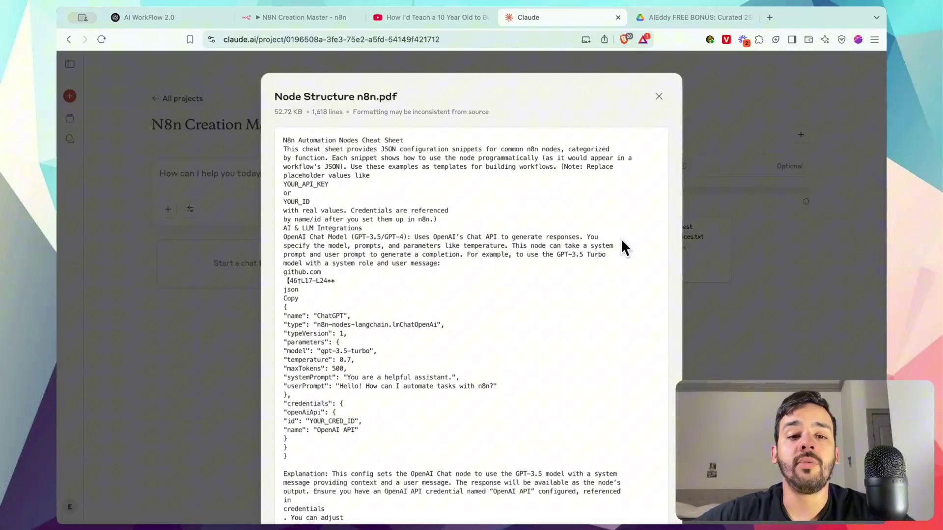
pyautogui.scroll(-5, 480, 238)
pyautogui.scroll(-15, 482, 240)
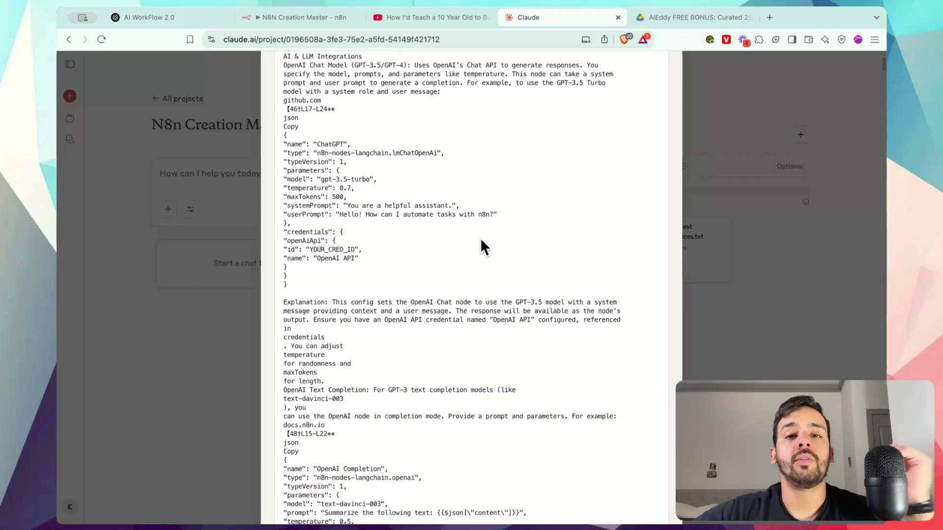
pyautogui.scroll(-20, 480, 238)
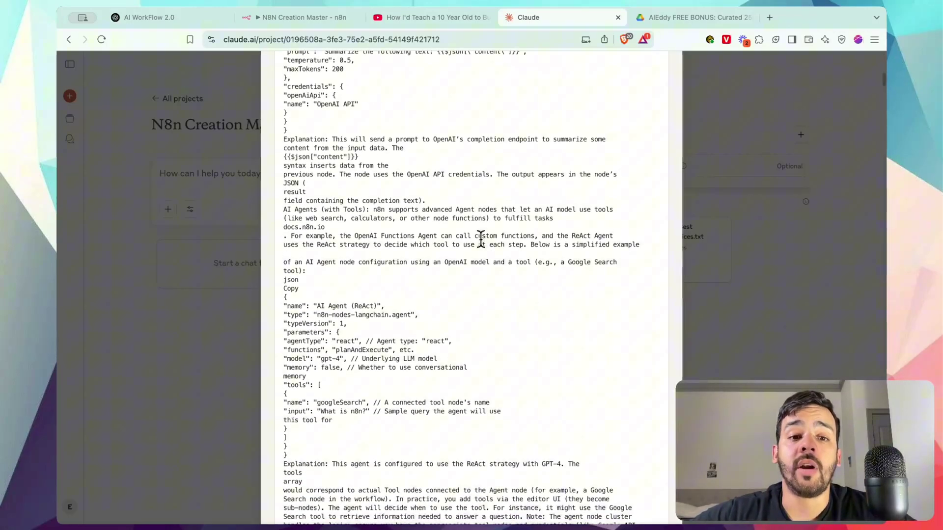
pyautogui.scroll(-20, 480, 237)
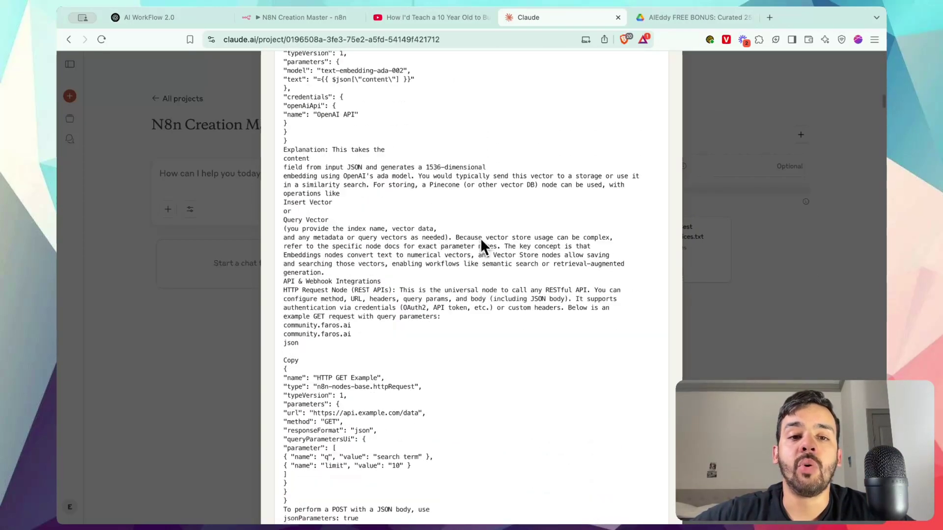
pyautogui.click(756, 292)
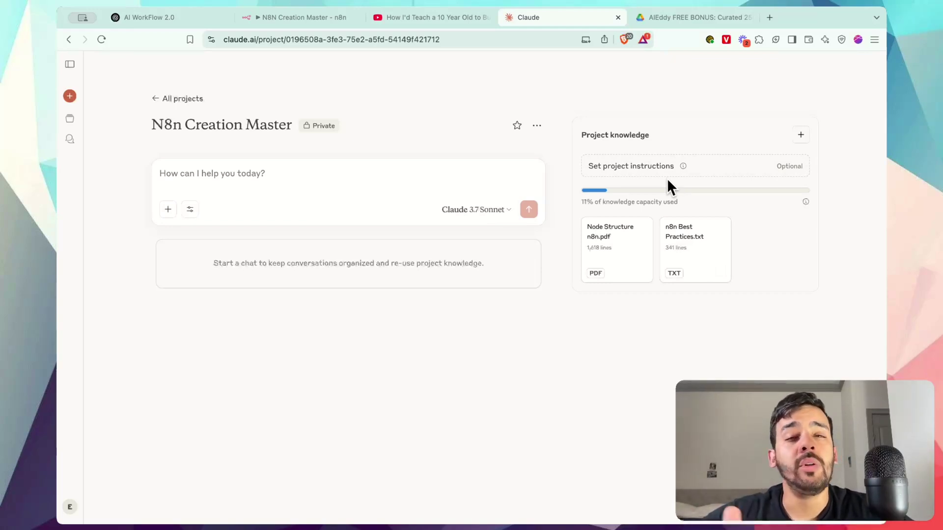
pyautogui.click(774, 16)
pyautogui.write('n8n.')
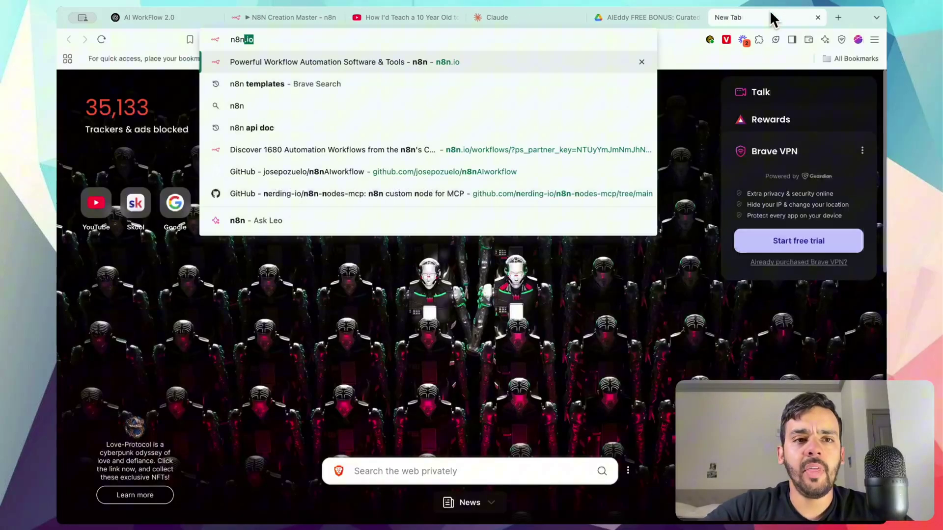
pyautogui.write('io/workl')
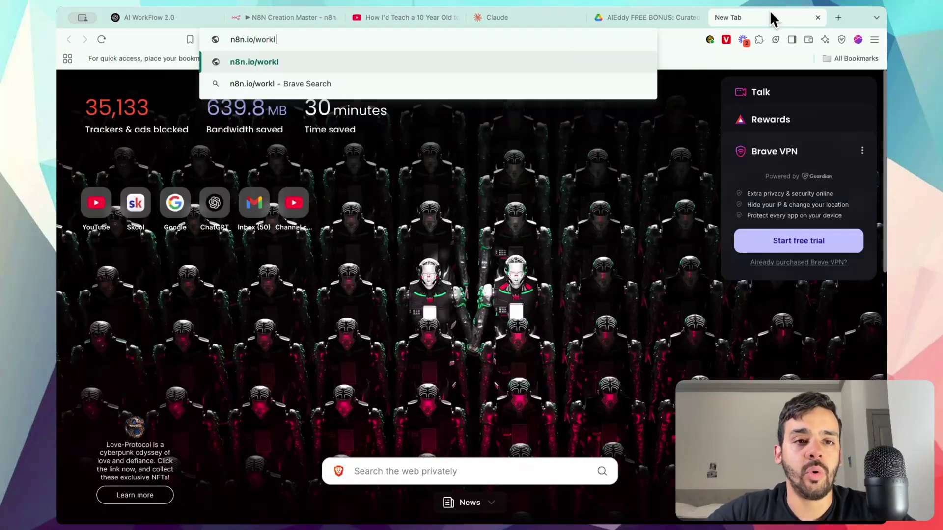
pyautogui.press('BackSpace')
pyautogui.write('flows')
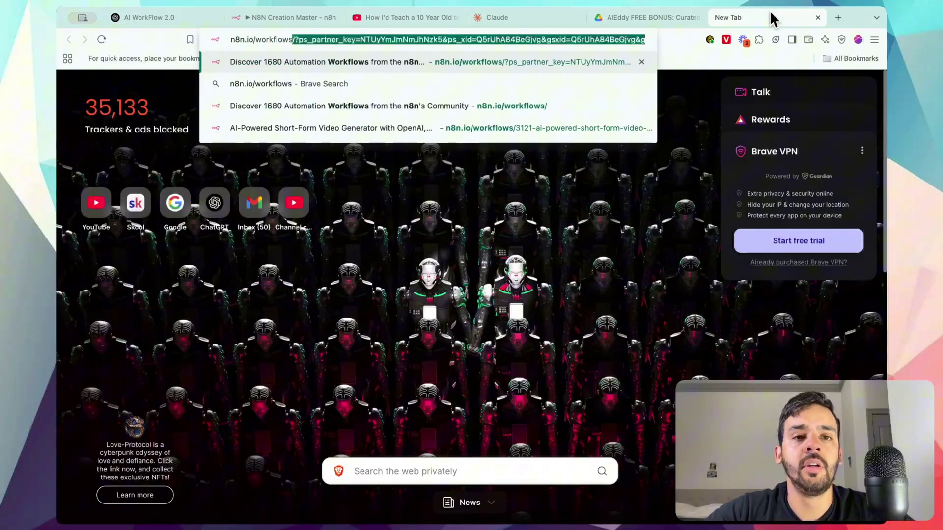
pyautogui.press('Delete')
pyautogui.press('Return')
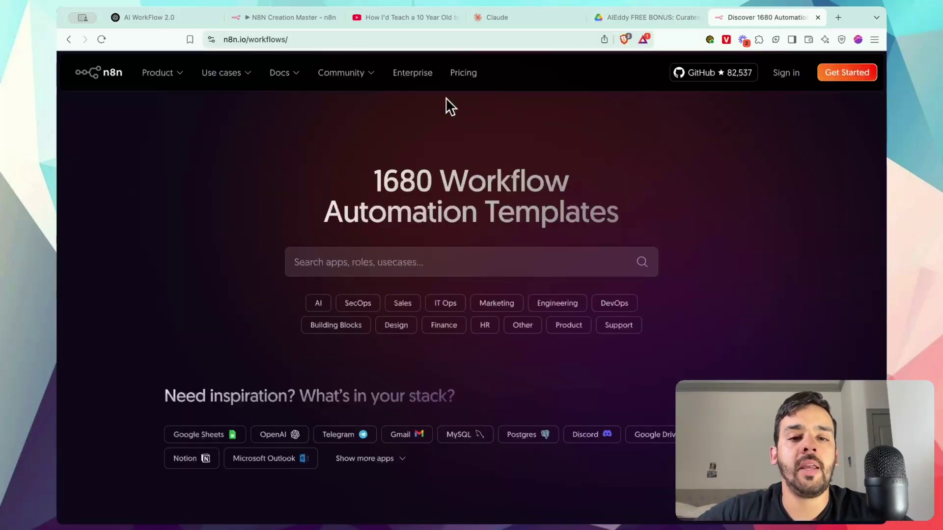
pyautogui.scroll(-5, 484, 192)
pyautogui.scroll(-15, 485, 195)
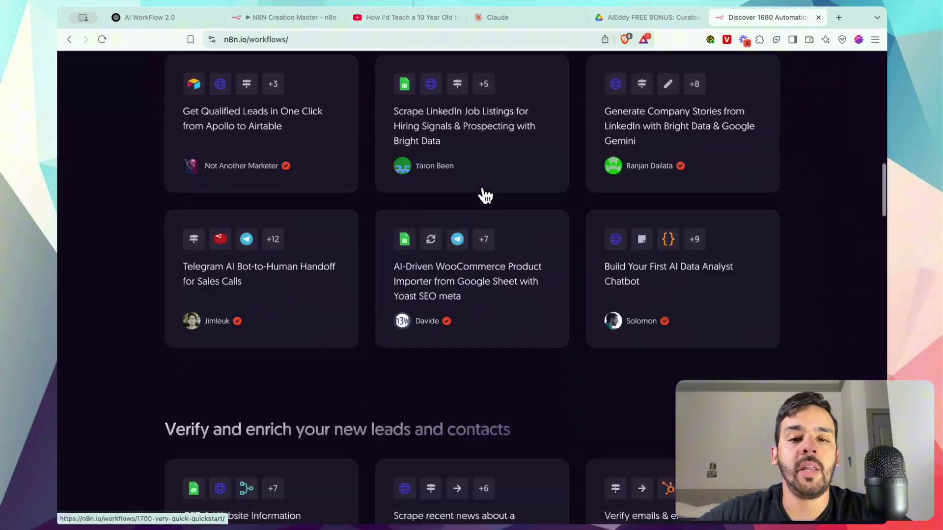
pyautogui.scroll(15, 487, 195)
pyautogui.scroll(8, 484, 194)
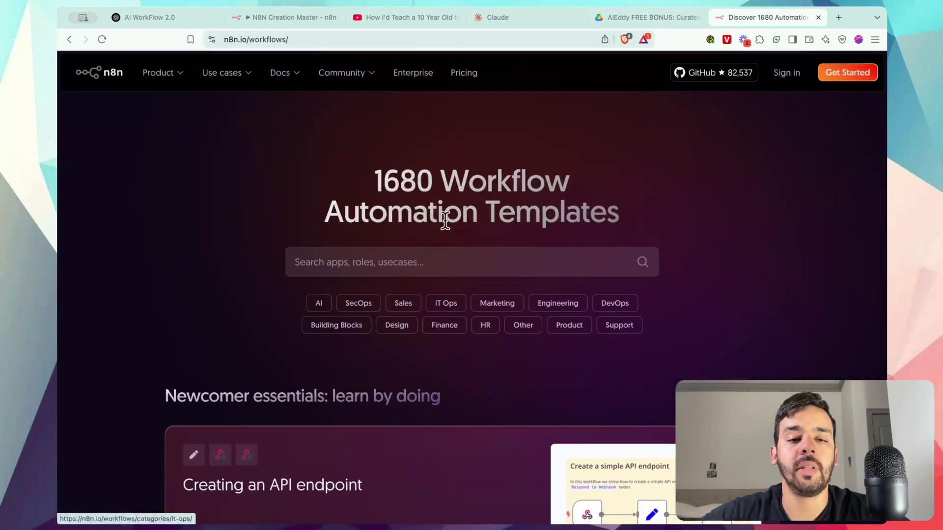
pyautogui.scroll(-9, 444, 224)
pyautogui.scroll(-12, 445, 220)
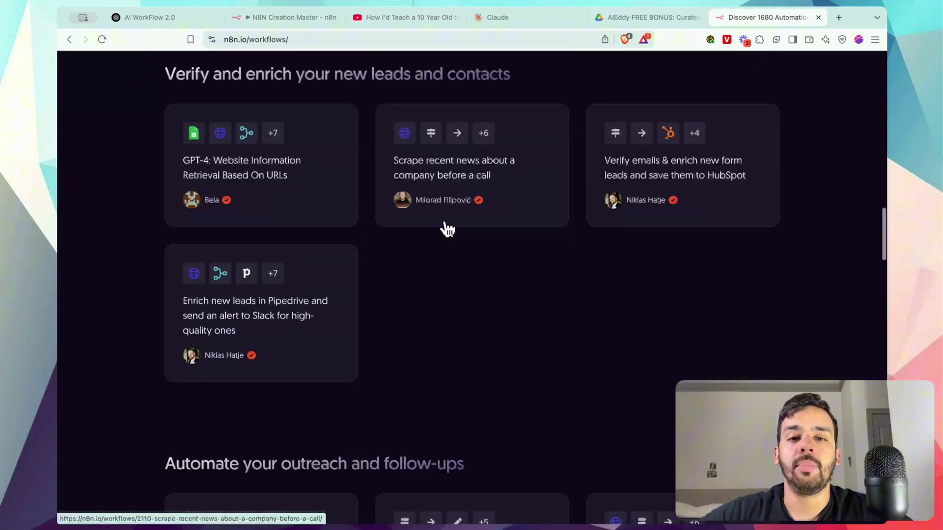
pyautogui.scroll(8, 444, 219)
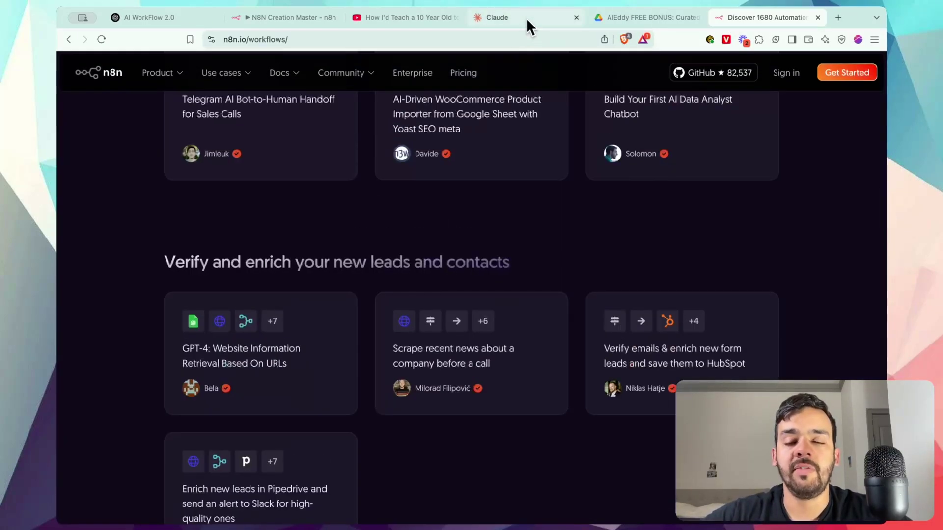
# Step: Switch to the Claude tab showing the N8n Creation Master project and its knowledge files
pyautogui.click(526, 18)
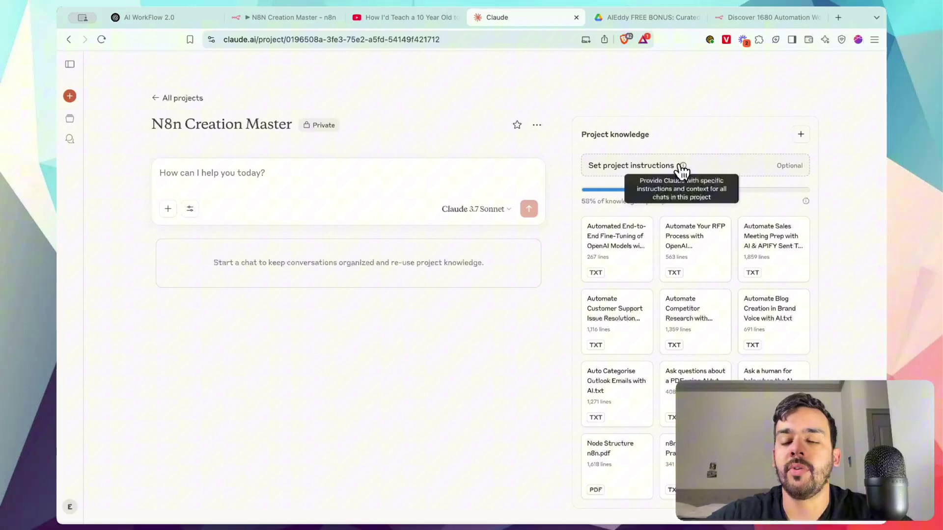
# Step: Paste the prepared n8n workflow JSON rules into the project instructions and review them
pyautogui.click(731, 167)
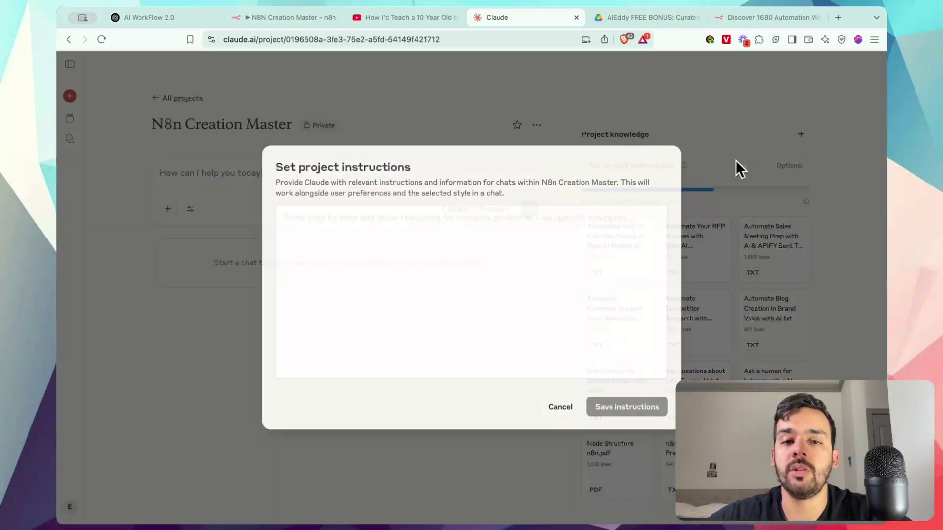
pyautogui.press('super+v')
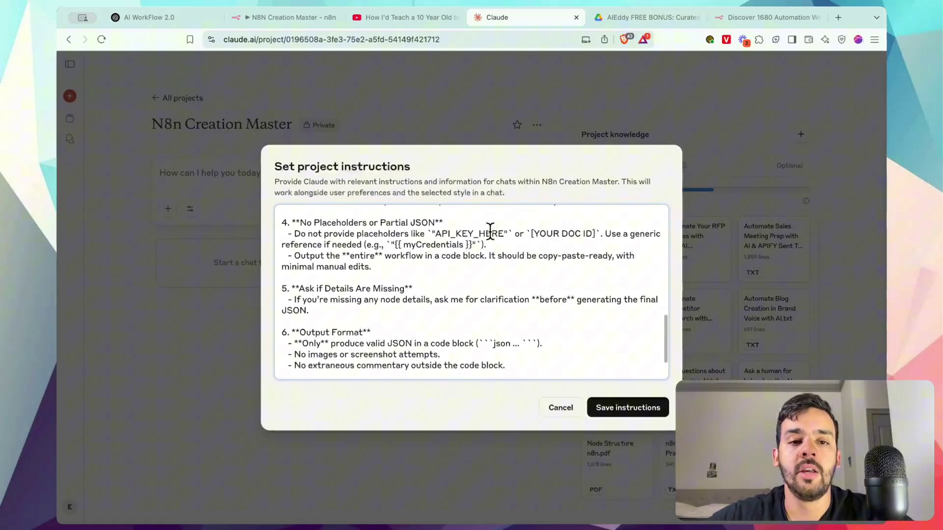
pyautogui.scroll(10, 490, 231)
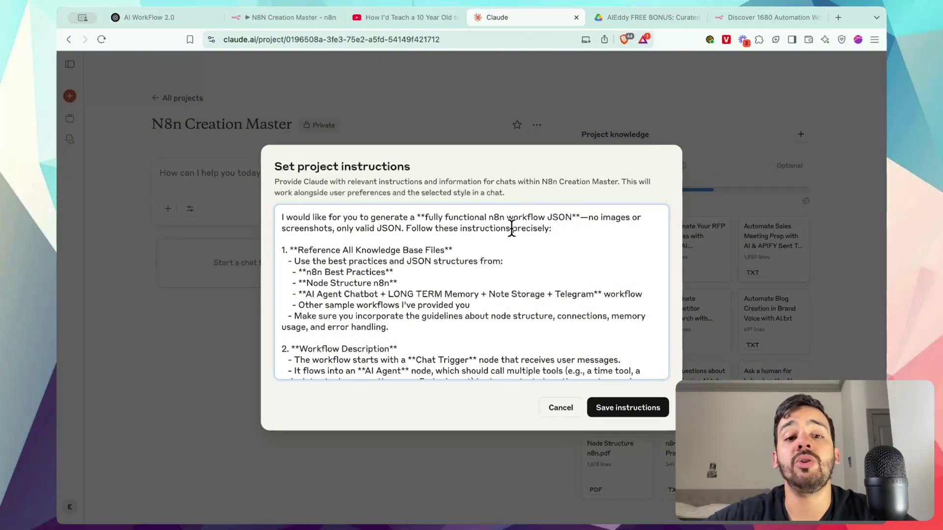
pyautogui.scroll(-1, 511, 228)
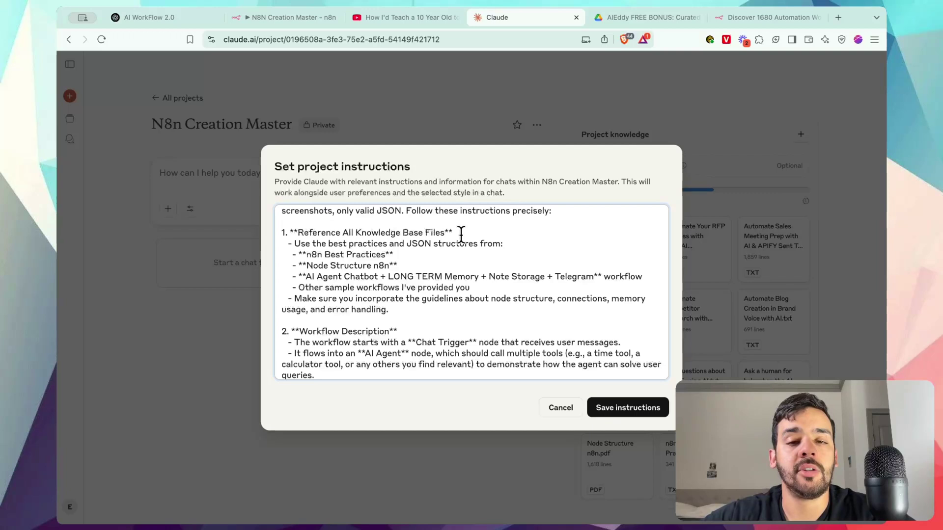
pyautogui.scroll(2, 520, 234)
pyautogui.scroll(-1, 519, 234)
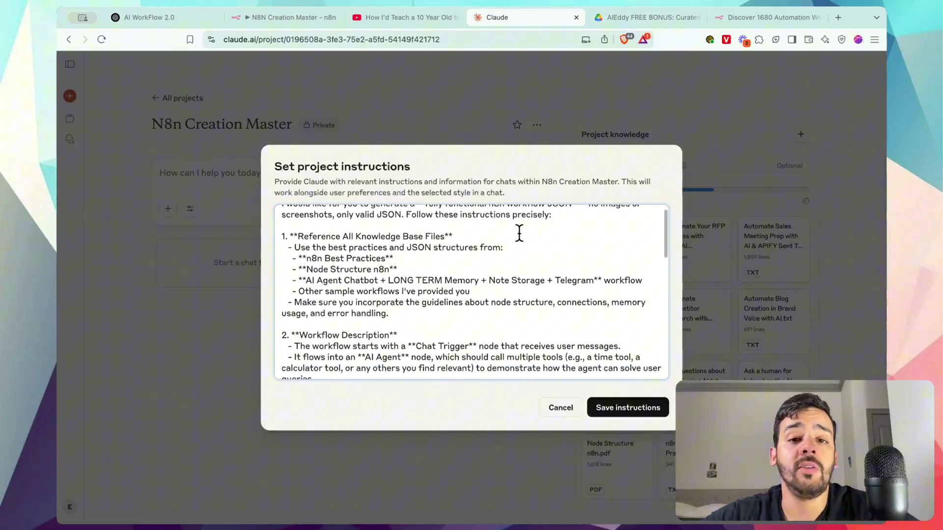
pyautogui.scroll(1, 519, 234)
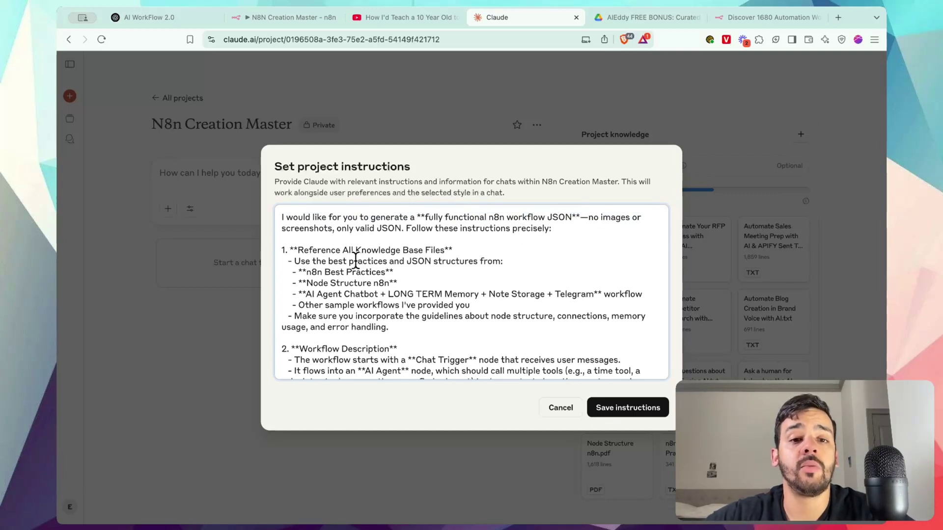
pyautogui.scroll(-2, 359, 261)
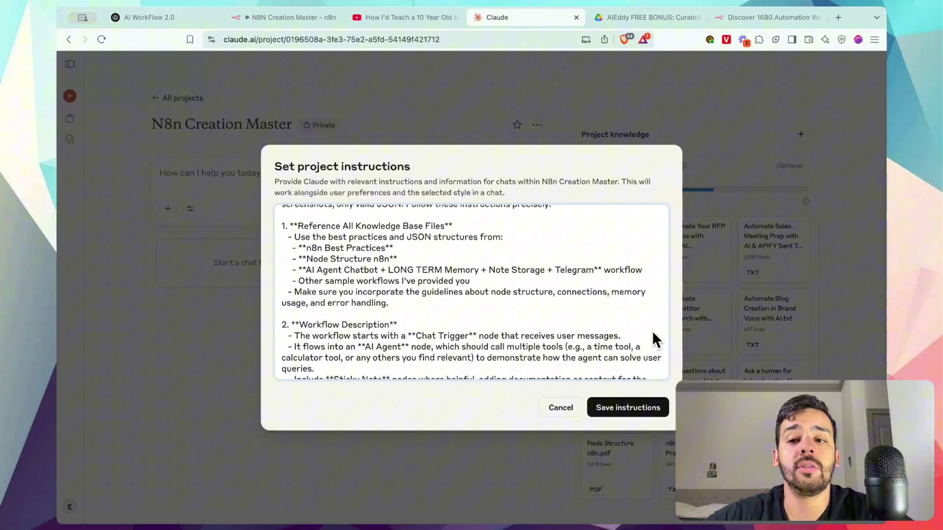
pyautogui.scroll(-3, 417, 276)
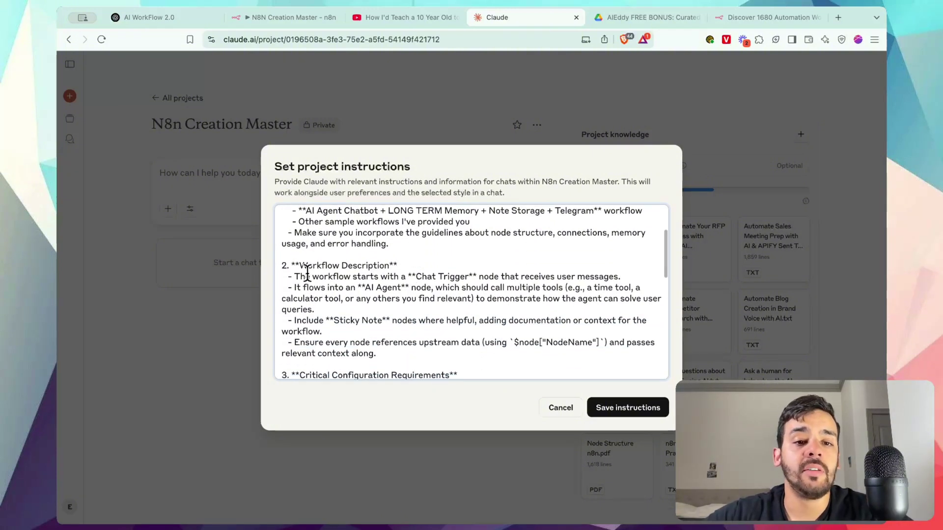
pyautogui.scroll(-2, 344, 289)
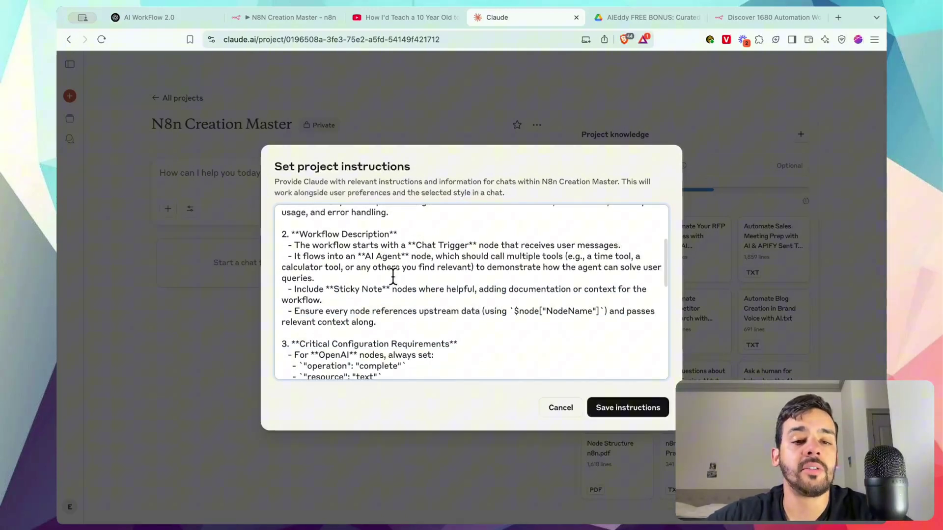
pyautogui.scroll(-2, 392, 294)
# Step: Delete the Sticky Note requirement and read through the remaining instructions
pyautogui.moveTo(334, 266); pyautogui.dragTo(378, 268)
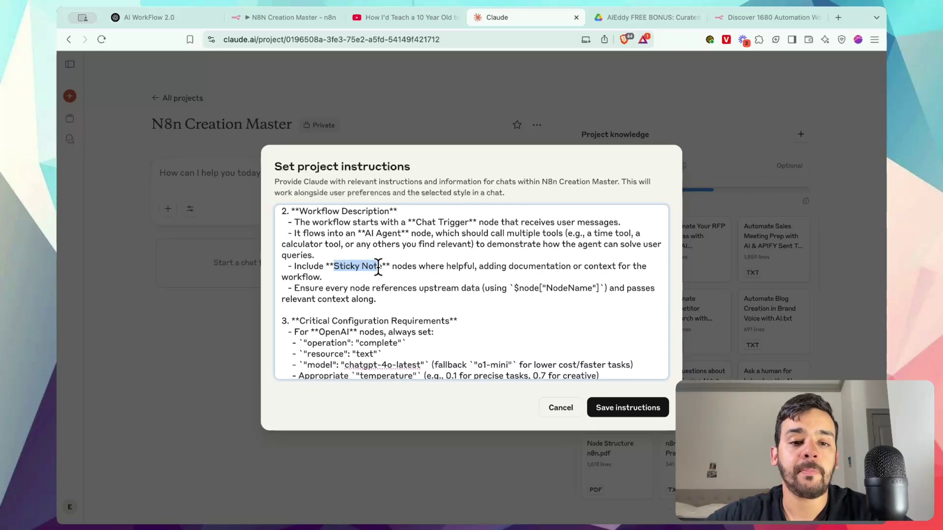
pyautogui.click(429, 246)
pyautogui.scroll(-5, 391, 276)
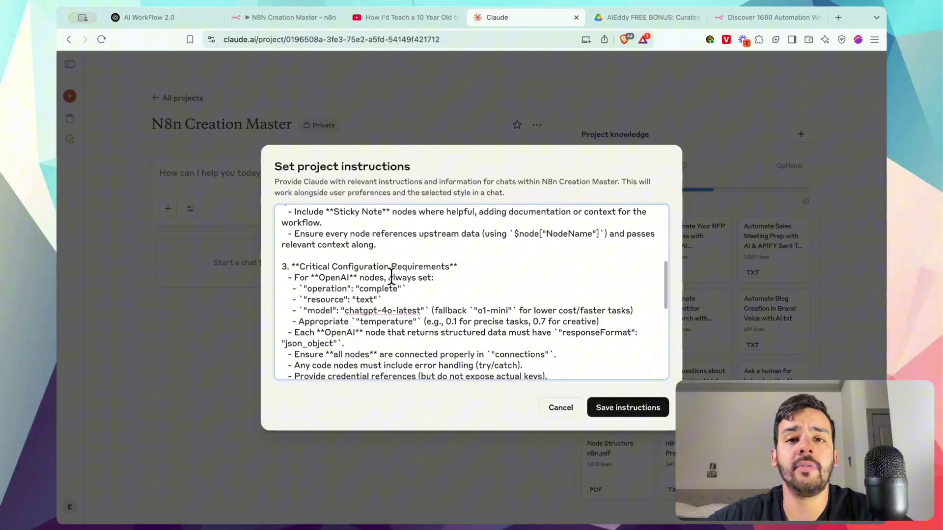
pyautogui.scroll(-1, 391, 276)
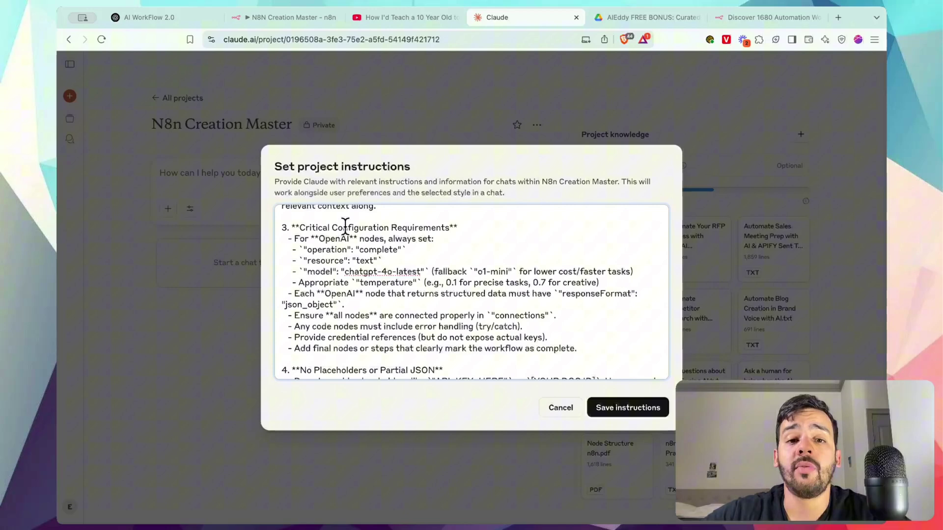
pyautogui.scroll(-7, 414, 234)
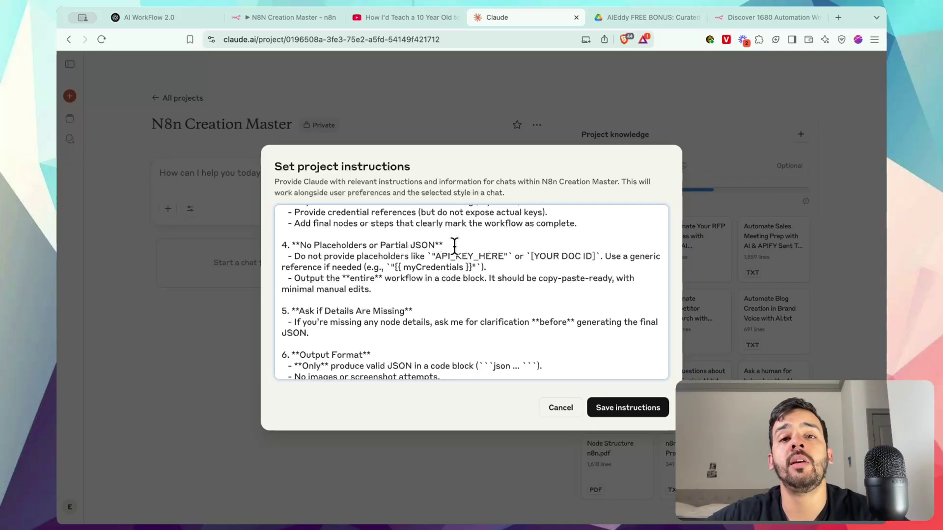
pyautogui.scroll(-2, 455, 246)
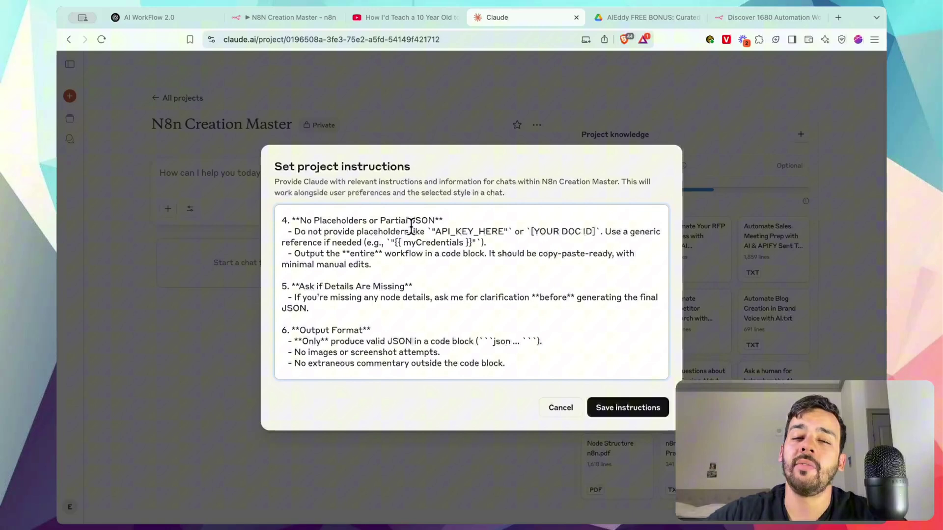
pyautogui.scroll(-1, 418, 229)
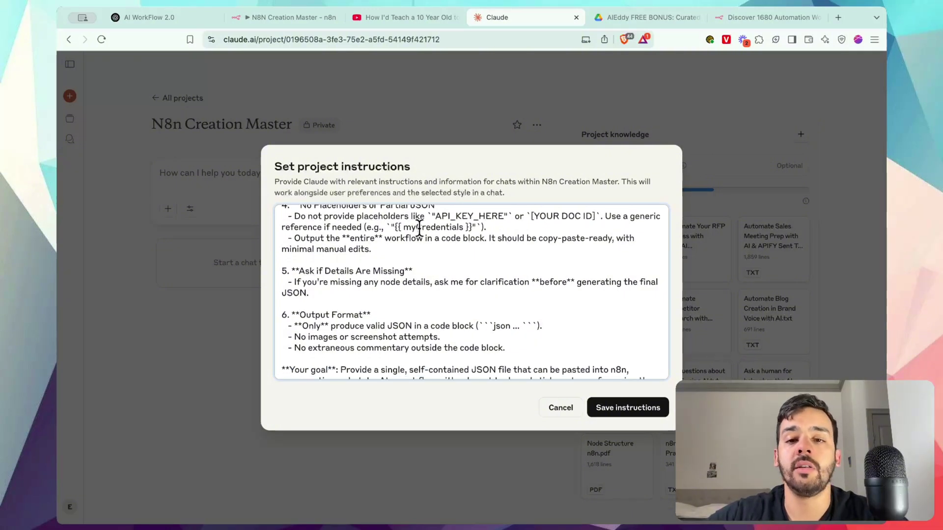
# Step: Check the end of the n8n JSON-building instructions and save them to the project
pyautogui.scroll(-3, 419, 229)
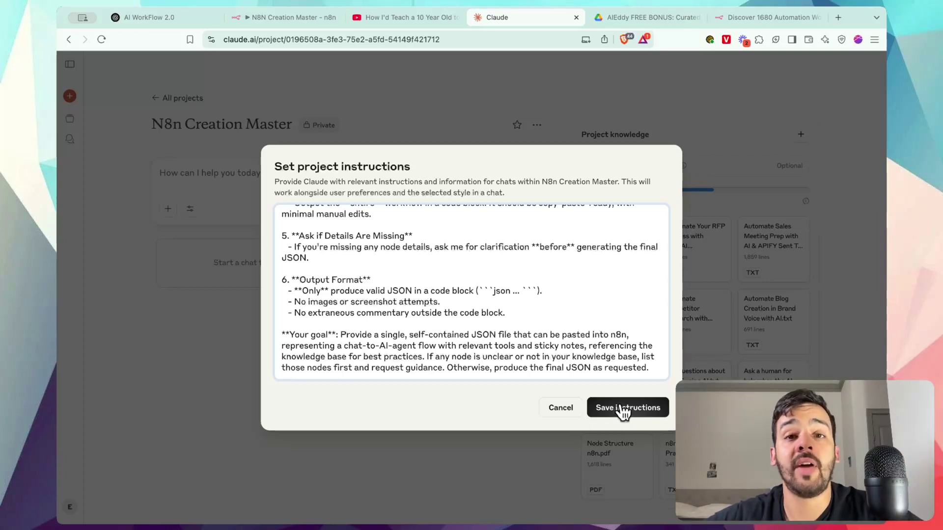
pyautogui.click(623, 412)
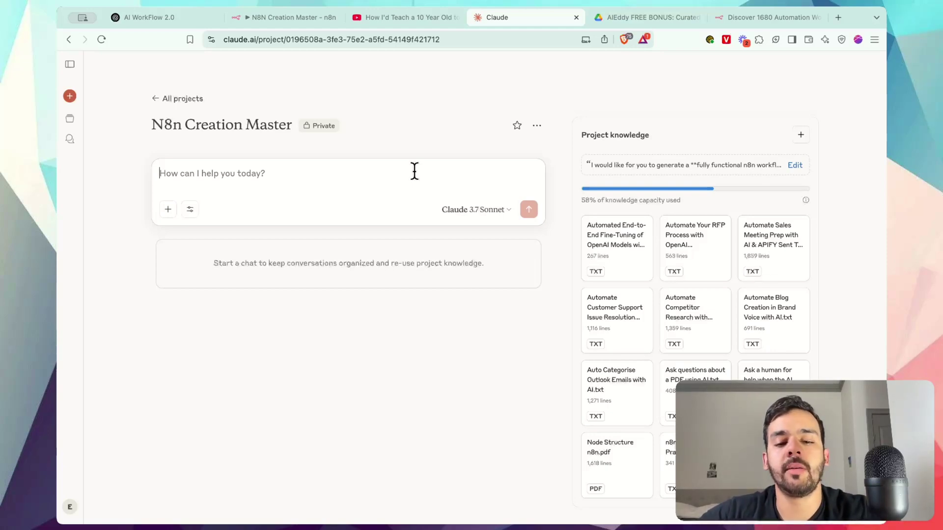
# Step: Send a request for a simple Google Sheet row-to-email-and-Notion-database workflow
pyautogui.write('c')
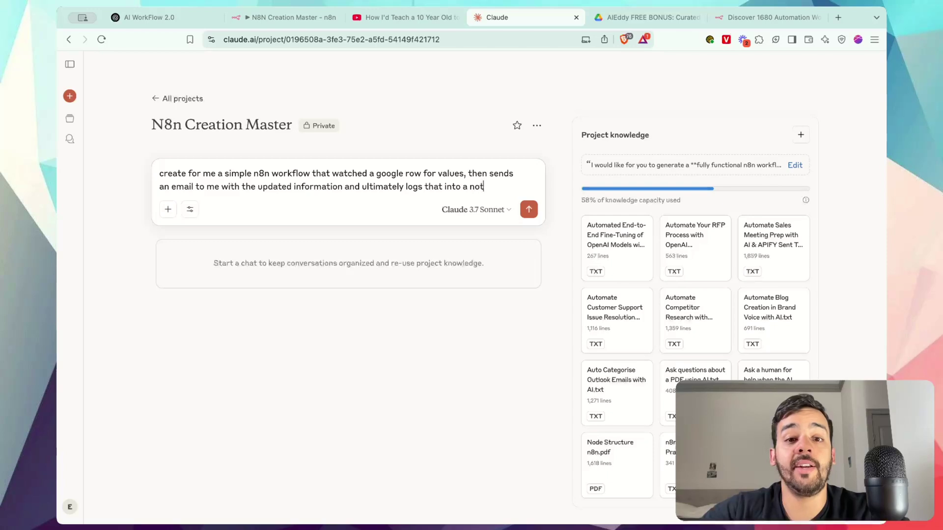
pyautogui.write('tabase. Make it simple')
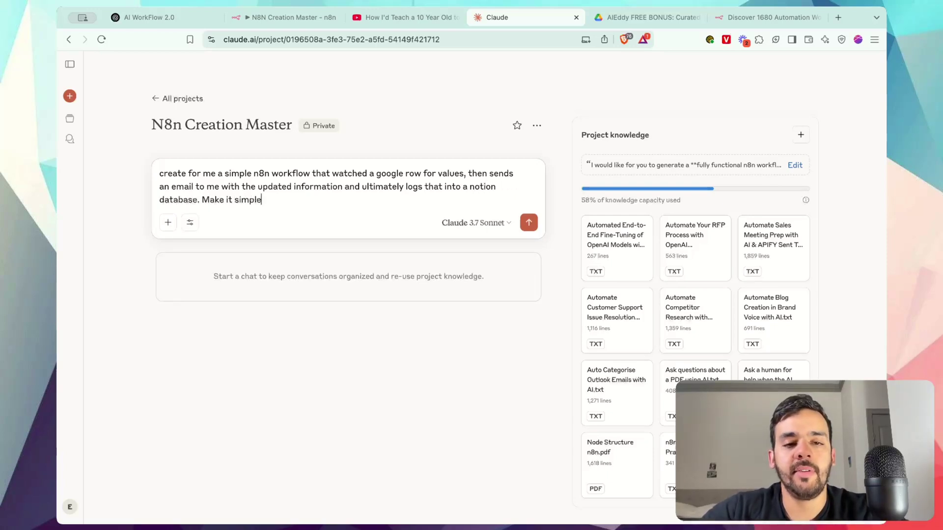
pyautogui.write(' thanks!')
pyautogui.press('Return')
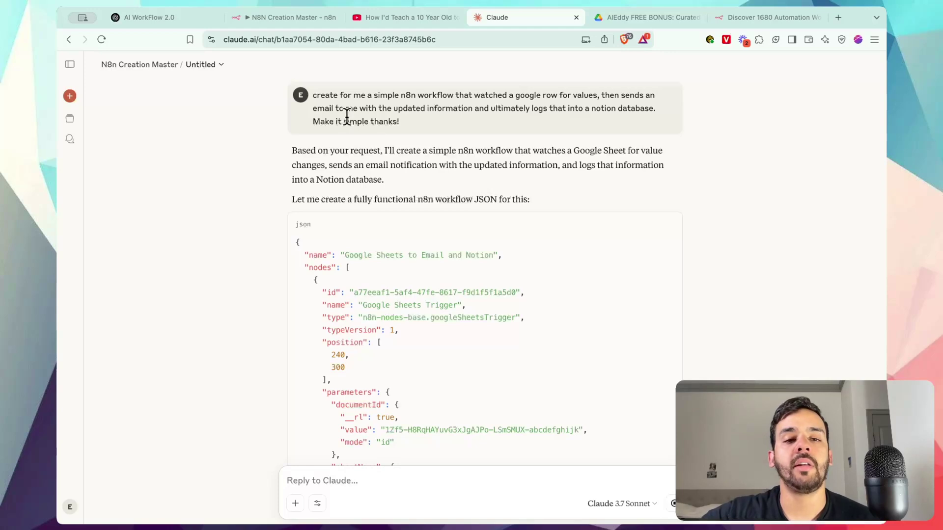
# Step: Copy Claude's Google Sheets-to-Notion workflow JSON and go to the empty N8N Creation Master canvas
pyautogui.scroll(-1, 449, 154)
pyautogui.scroll(-1, 449, 156)
pyautogui.scroll(2, 449, 155)
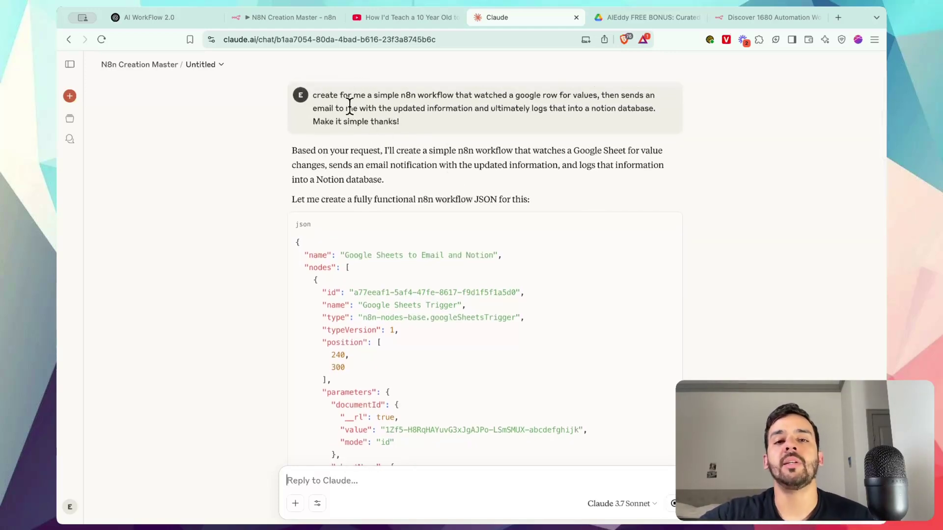
pyautogui.scroll(-2, 414, 161)
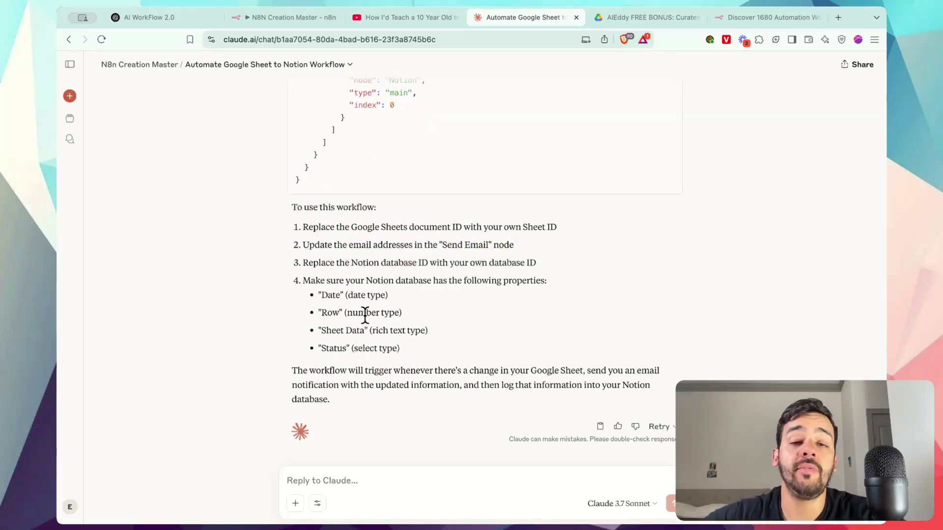
pyautogui.scroll(3, 449, 310)
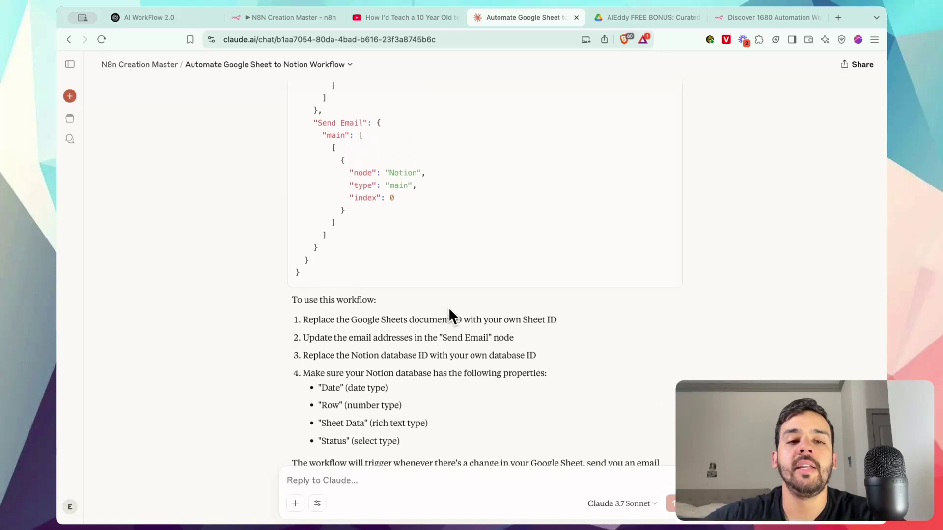
pyautogui.scroll(3, 449, 307)
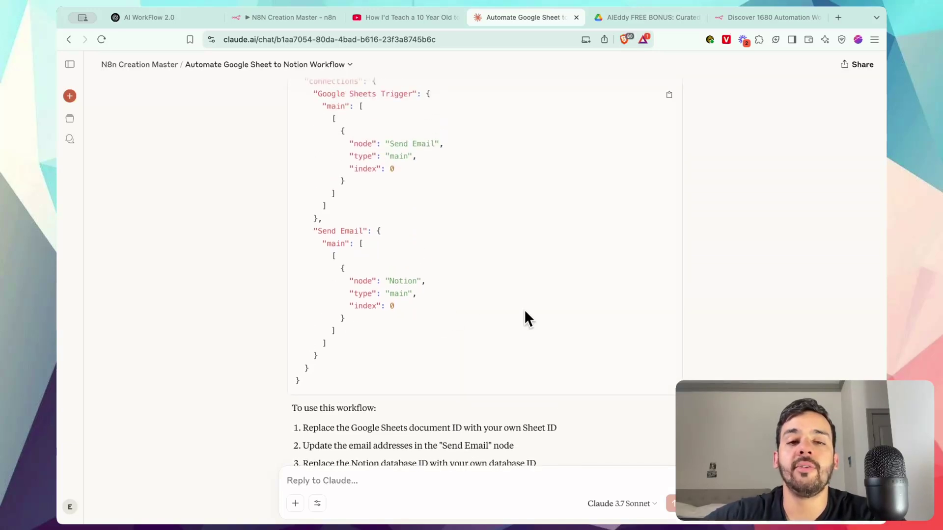
pyautogui.scroll(2, 524, 310)
pyautogui.scroll(1, 526, 320)
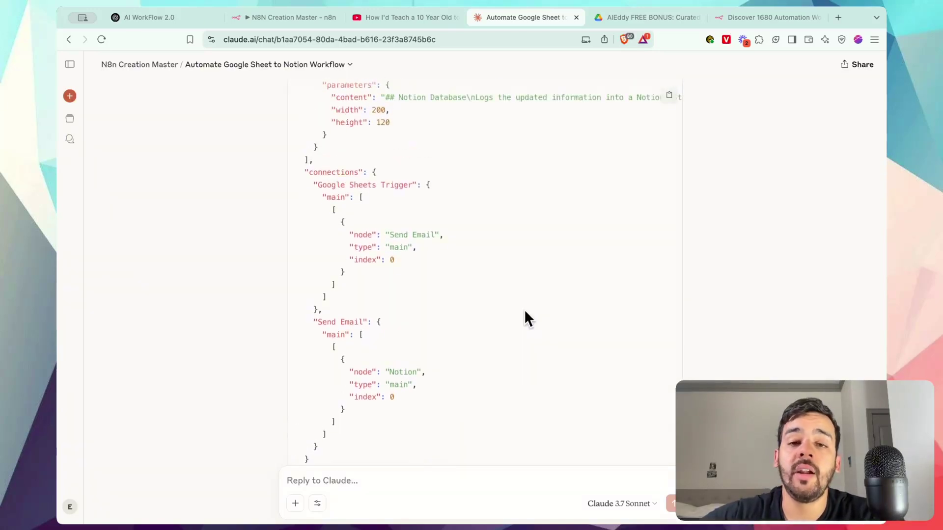
pyautogui.click(668, 105)
pyautogui.scroll(1, 523, 178)
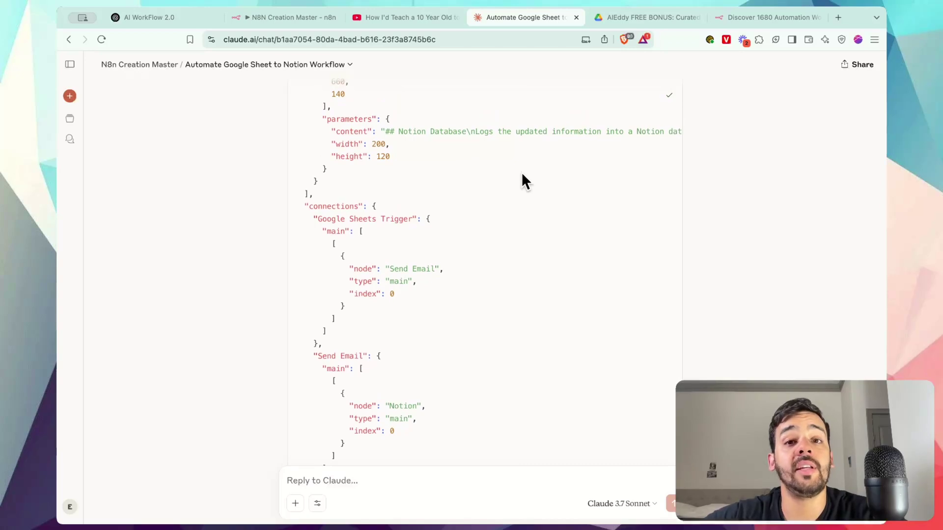
pyautogui.click(285, 17)
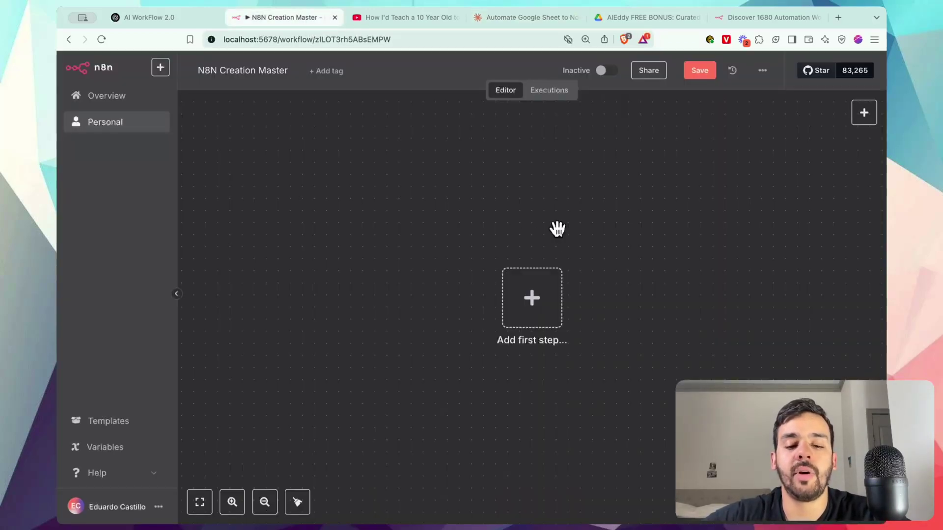
# Step: Paste the Google Sheets Trigger, Send Email and Notion workflow onto the empty canvas
pyautogui.press('super+v')
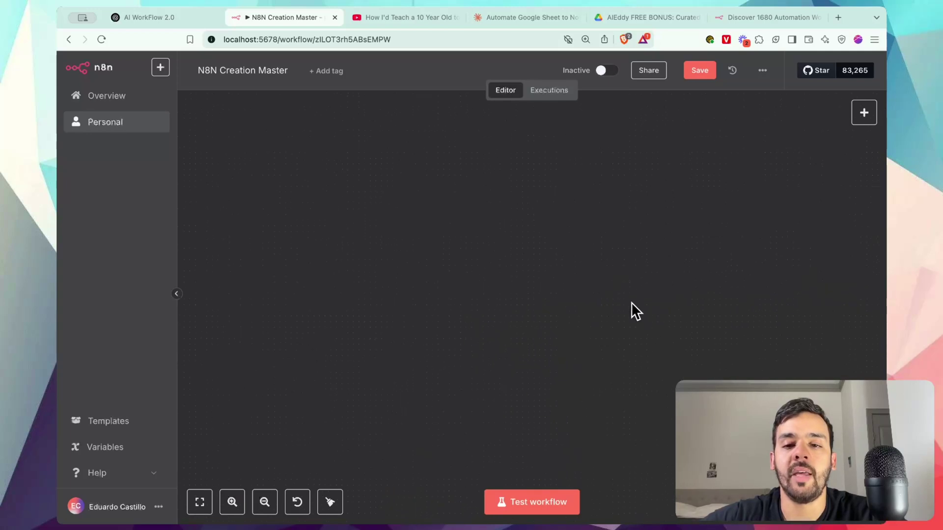
pyautogui.hscroll(3, 632, 303)
pyautogui.scroll(5, 632, 302)
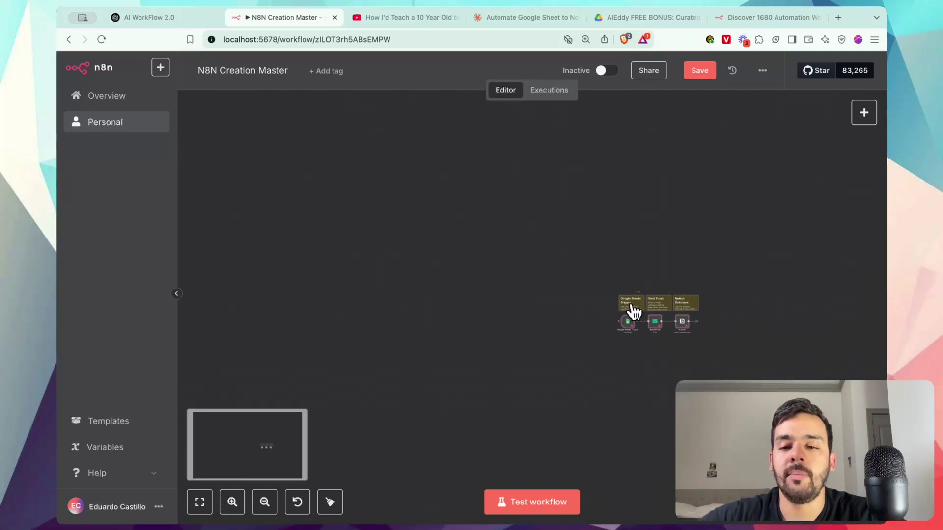
pyautogui.hscroll(5, 634, 310)
pyautogui.scroll(-3, 634, 311)
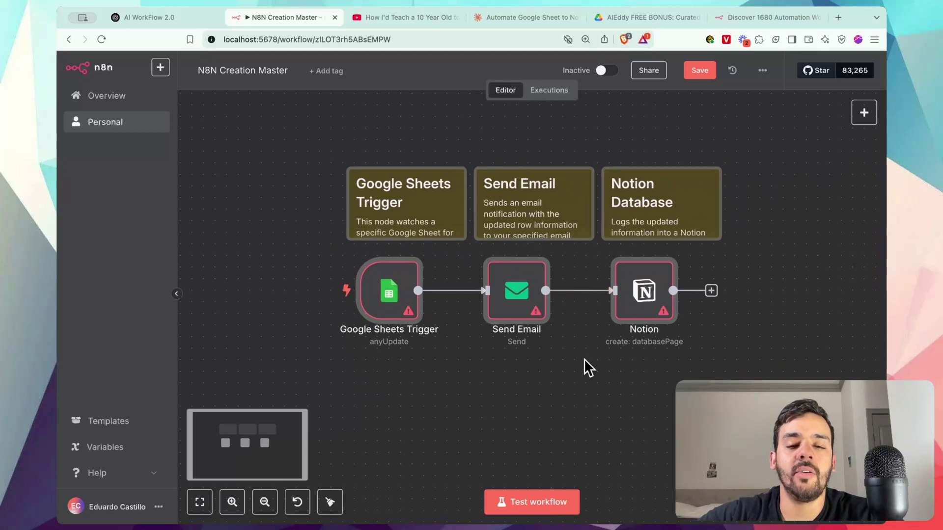
pyautogui.hscroll(2, 580, 364)
pyautogui.hscroll(1, 580, 361)
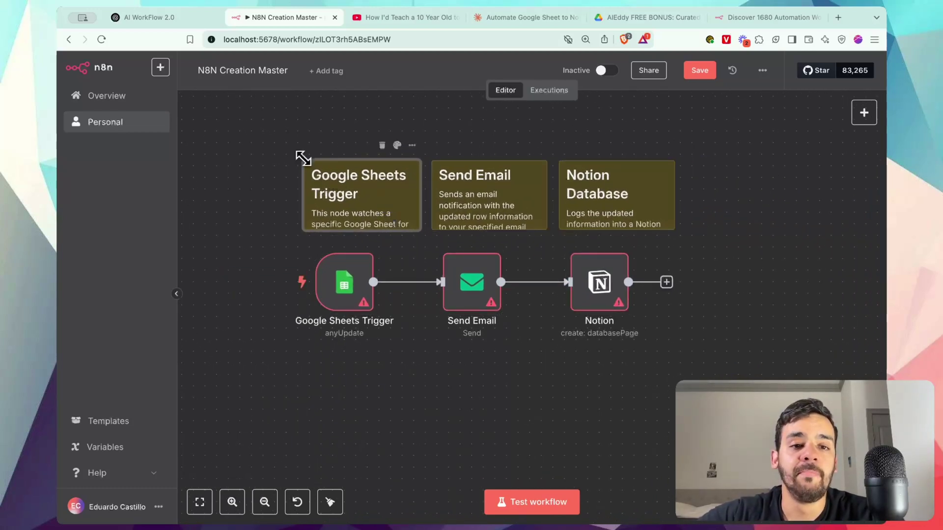
# Step: Stretch the Google Sheets Trigger, Send Email and Notion Database notes upward to reveal their text
pyautogui.moveTo(302, 159); pyautogui.dragTo(262, 100)
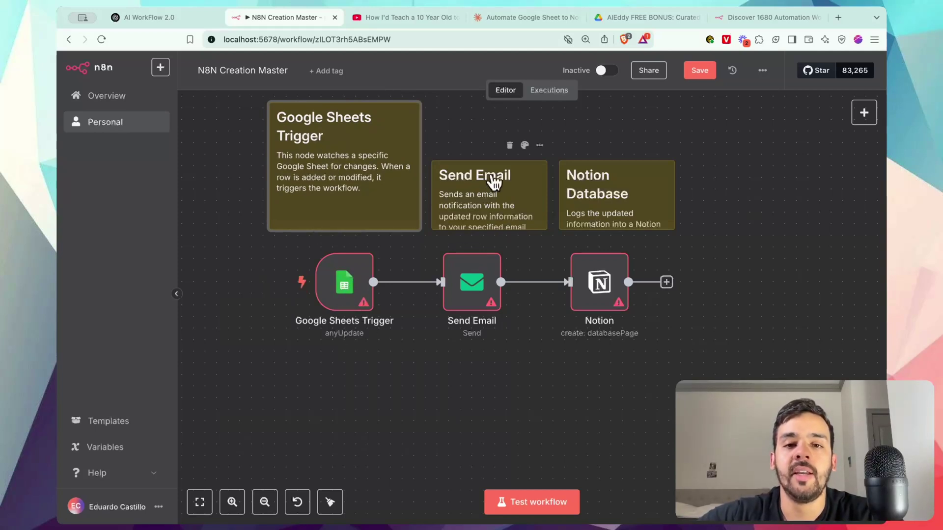
pyautogui.click(488, 176)
pyautogui.moveTo(442, 159); pyautogui.dragTo(440, 101)
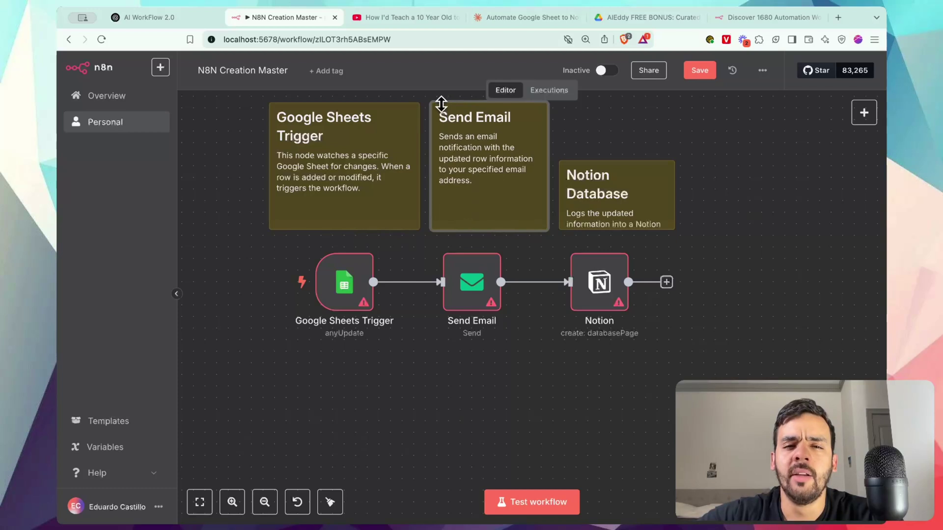
pyautogui.moveTo(665, 162); pyautogui.dragTo(665, 103)
# Step: Check the Notion node's Credential dropdown, which has no credential chosen yet
pyautogui.doubleClick(598, 293)
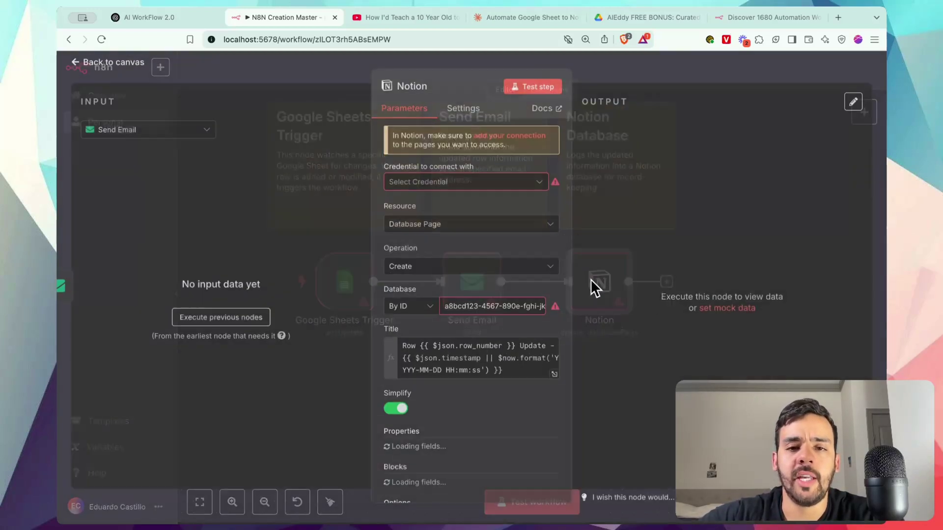
pyautogui.scroll(-5, 488, 249)
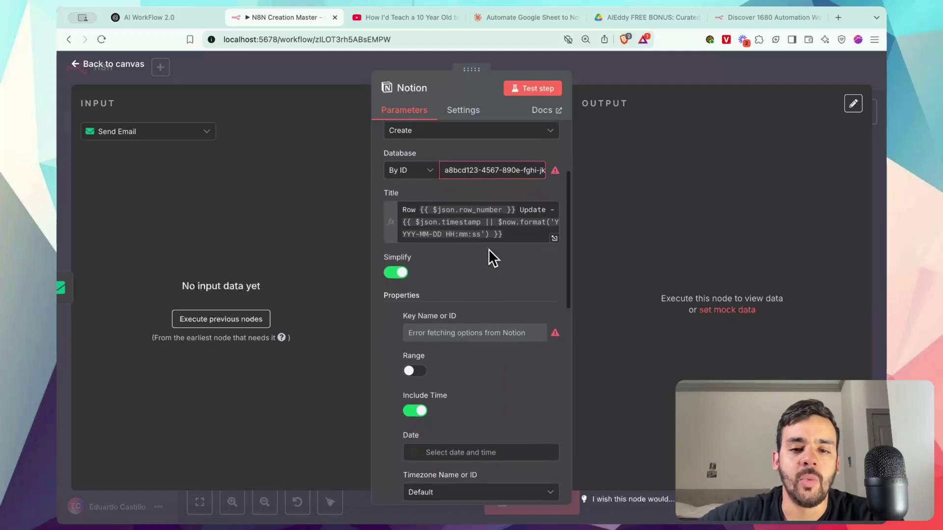
pyautogui.scroll(-1, 467, 215)
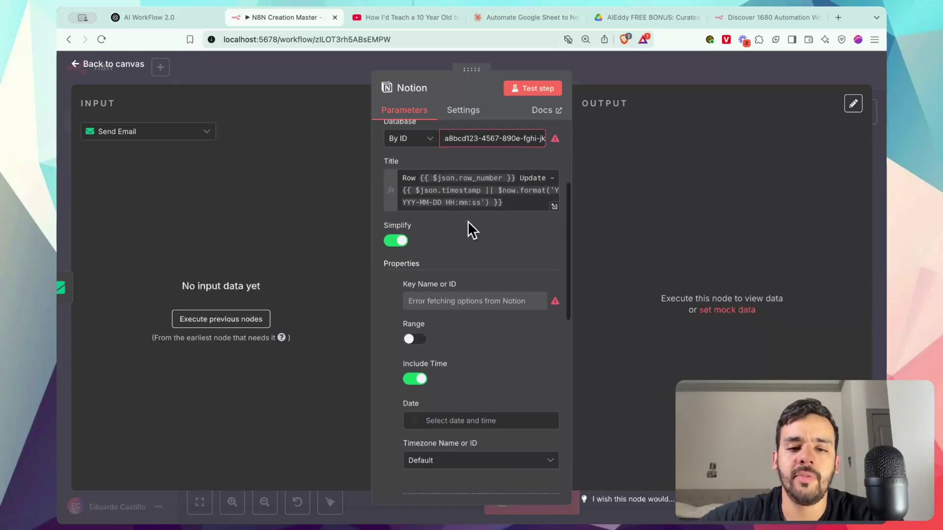
pyautogui.scroll(-6, 467, 221)
pyautogui.scroll(10, 468, 217)
pyautogui.click(472, 184)
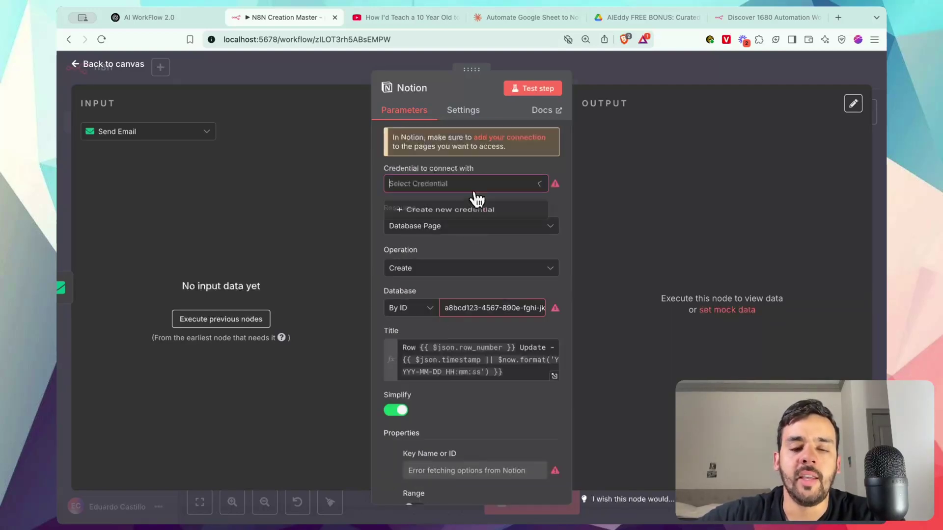
pyautogui.click(587, 87)
# Step: Check the Send Email node's Credential dropdown, also without a credential set
pyautogui.doubleClick(472, 281)
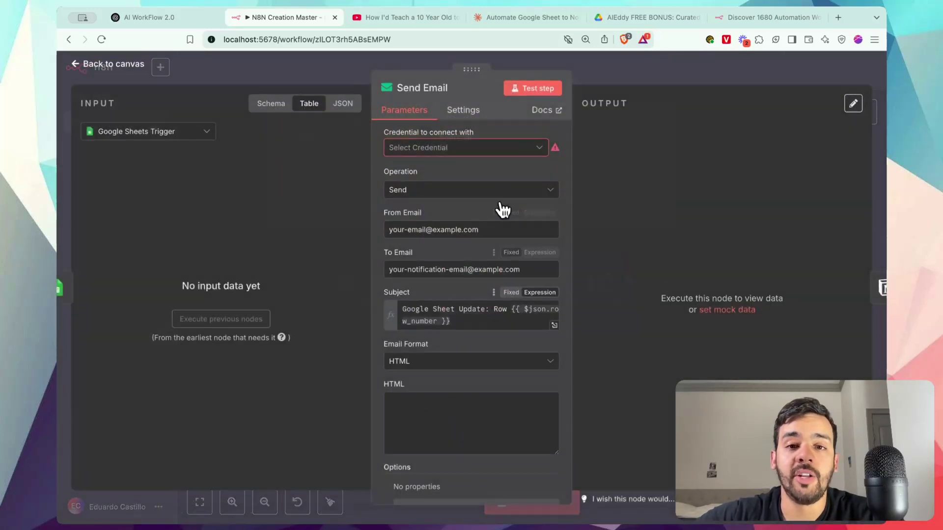
pyautogui.click(484, 149)
pyautogui.click(481, 202)
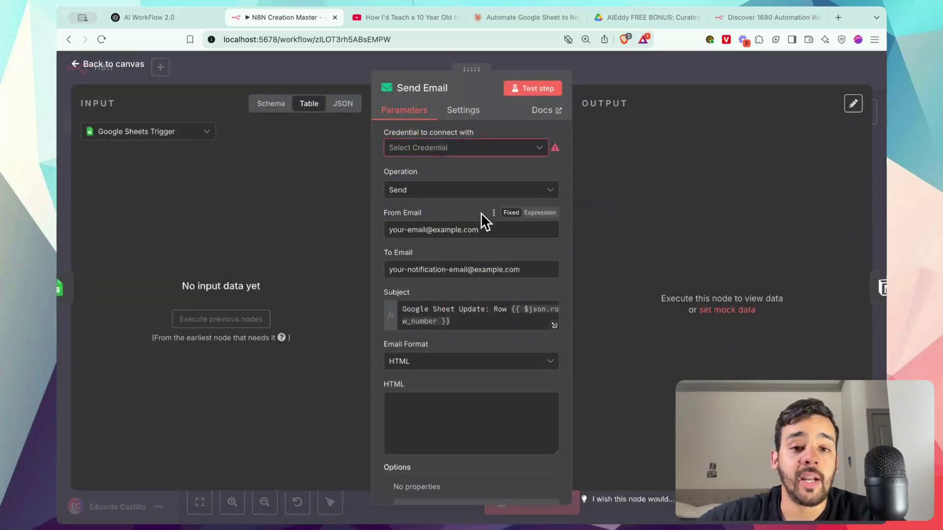
pyautogui.scroll(-1, 482, 213)
# Step: Glance at the Google Sheets Trigger settings and the Google Sheets and Send Email notes' markdown
pyautogui.click(609, 88)
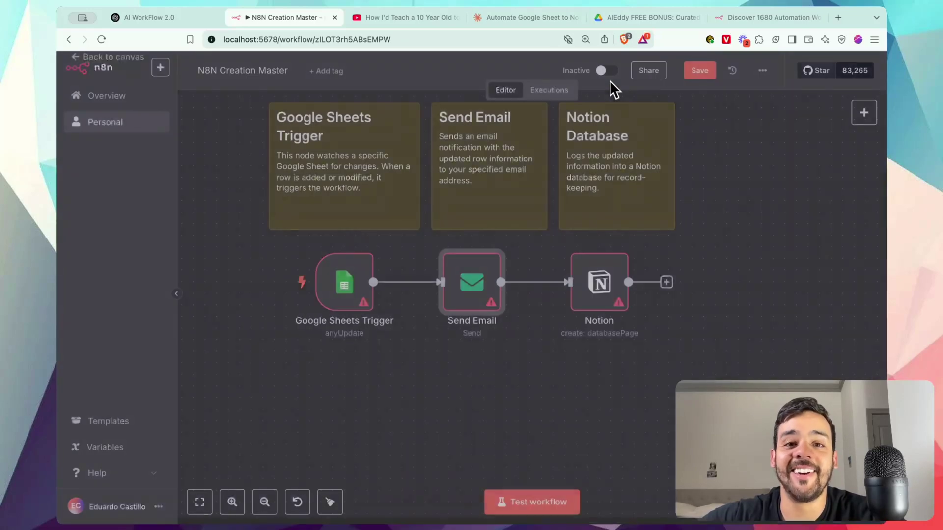
pyautogui.doubleClick(354, 283)
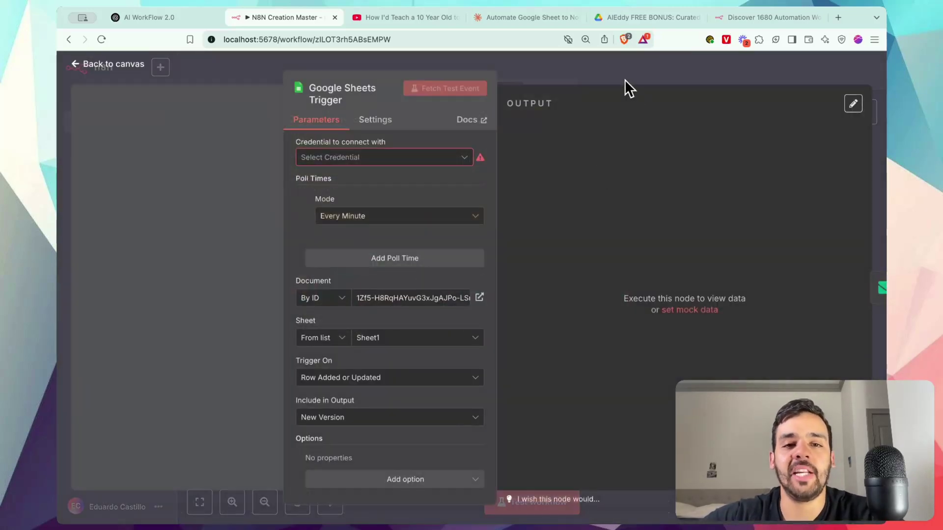
pyautogui.click(623, 84)
pyautogui.scroll(3, 517, 269)
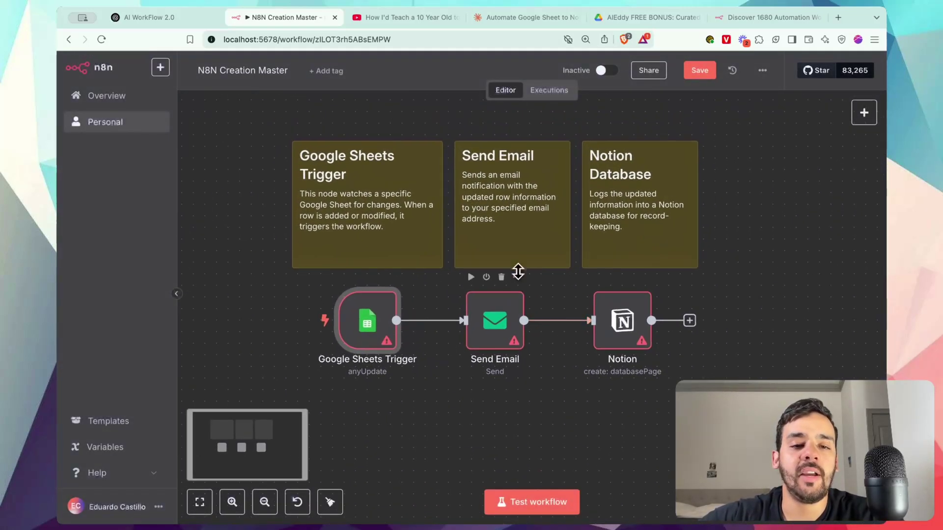
pyautogui.doubleClick(378, 235)
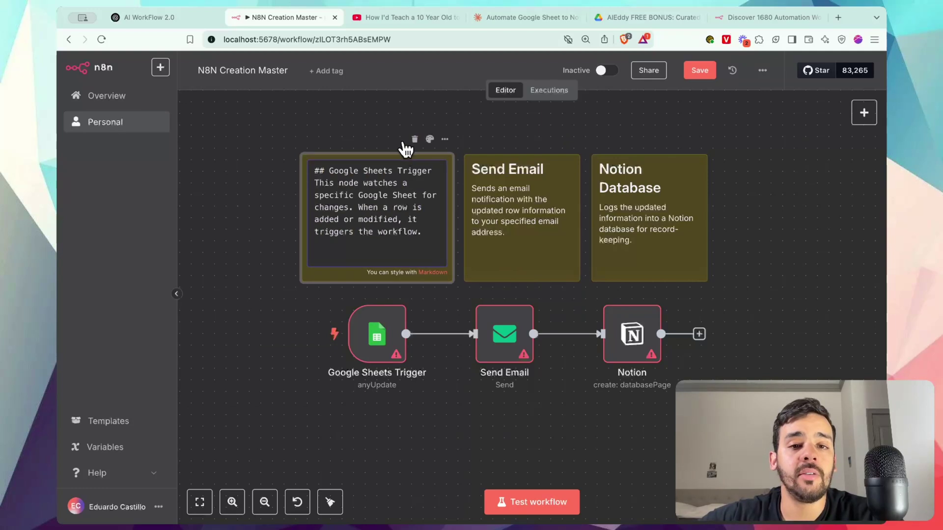
pyautogui.click(391, 139)
pyautogui.hscroll(3, 520, 202)
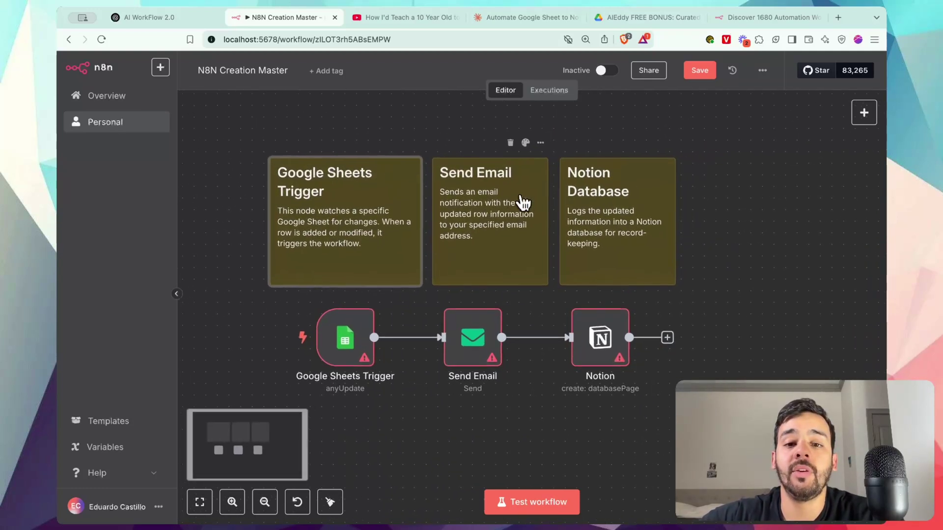
pyautogui.doubleClick(446, 209)
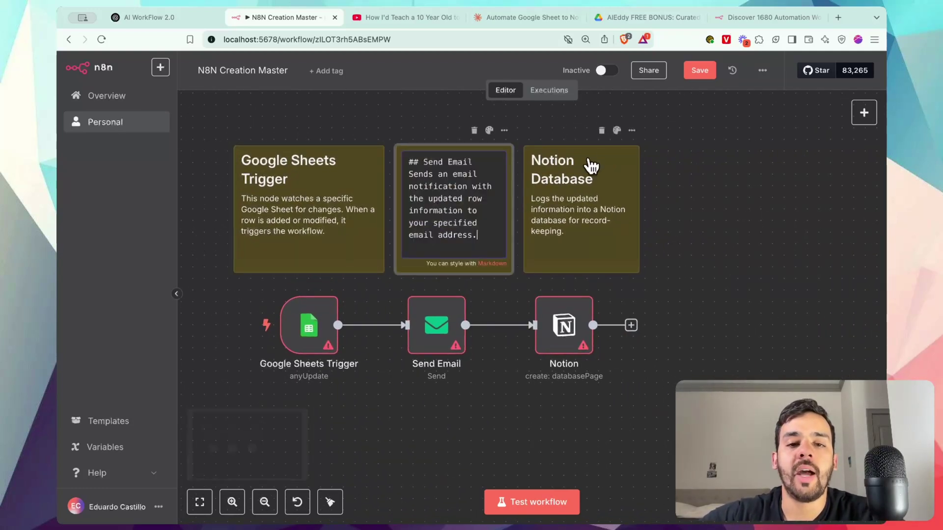
pyautogui.click(563, 136)
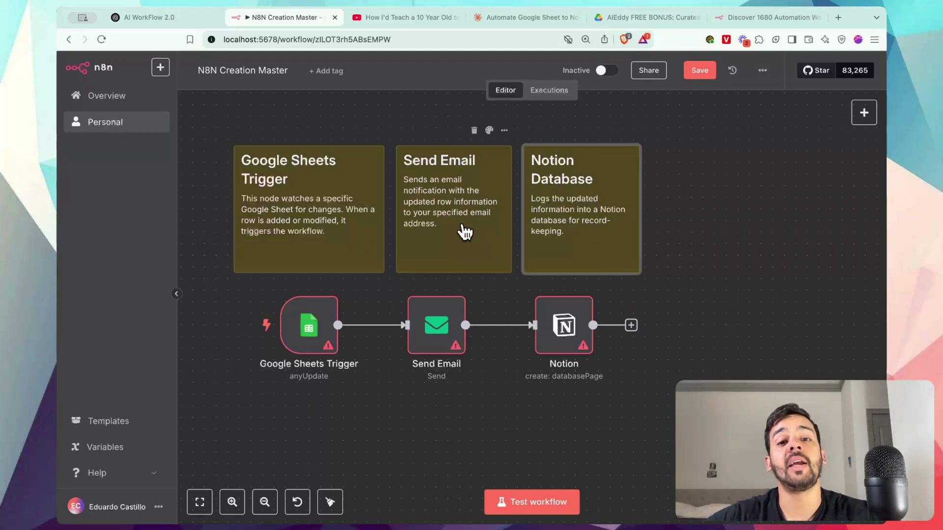
# Step: Move the Notion Database note right, Google Sheets note left, and Notion node right beneath its note
pyautogui.moveTo(569, 253); pyautogui.dragTo(591, 251)
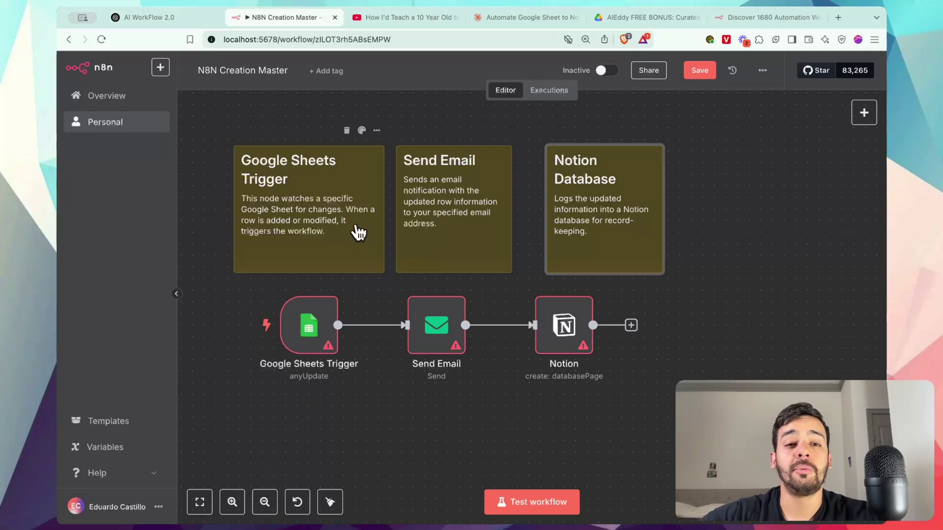
pyautogui.moveTo(358, 232); pyautogui.dragTo(322, 227)
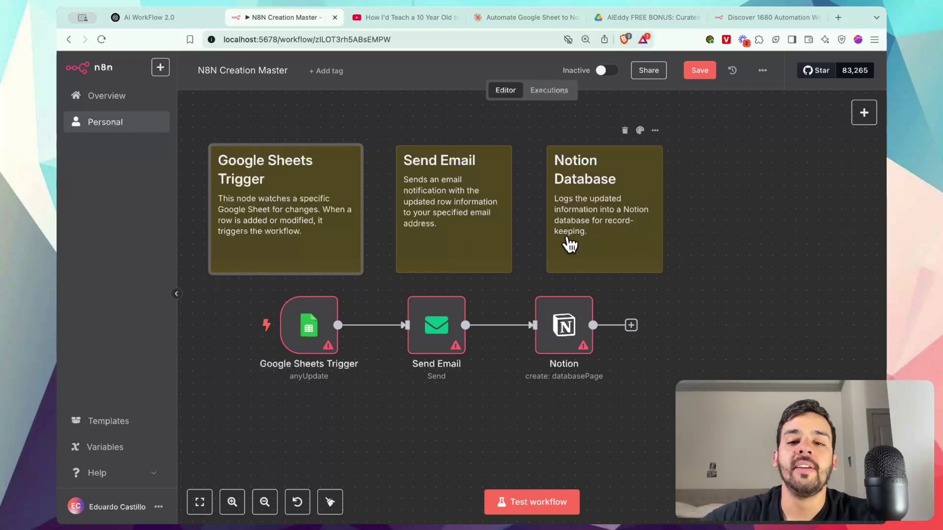
pyautogui.click(581, 318)
pyautogui.moveTo(581, 318); pyautogui.dragTo(616, 319)
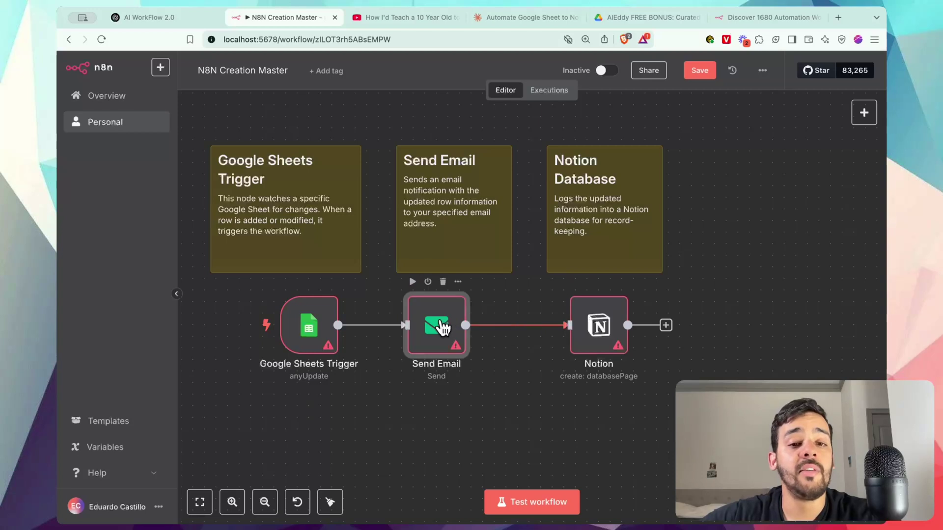
# Step: Nudge the Send Email node slightly right so it is centred under its sticky note
pyautogui.moveTo(441, 322); pyautogui.dragTo(453, 322)
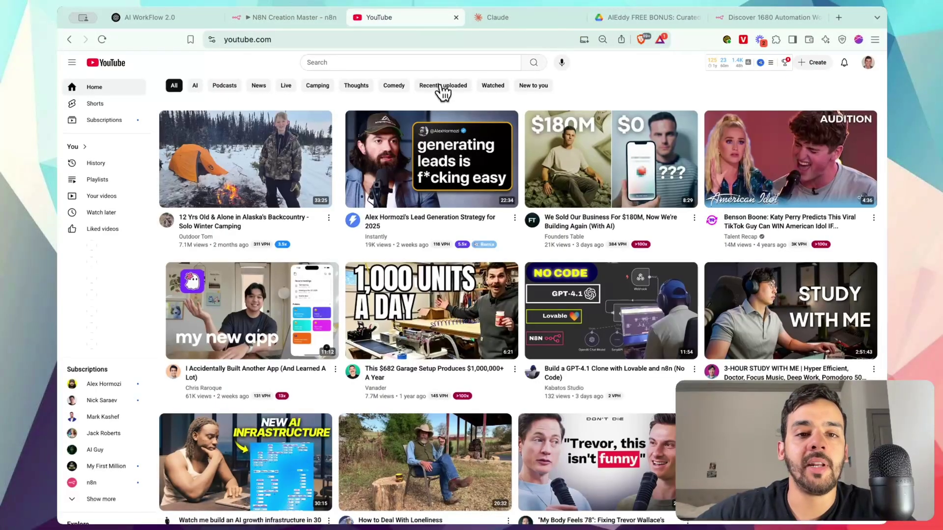
# Step: Search YouTube for 'simple n8n ai agent', open the first tutorial, and screenshot its workflow
pyautogui.click(433, 62)
pyautogui.write('simple n8n ai')
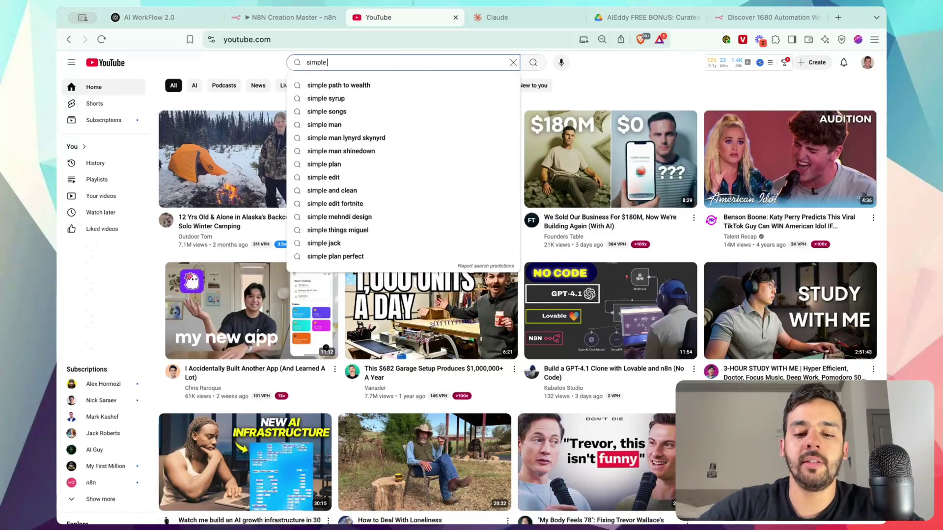
pyautogui.write(' agent')
pyautogui.press('Return')
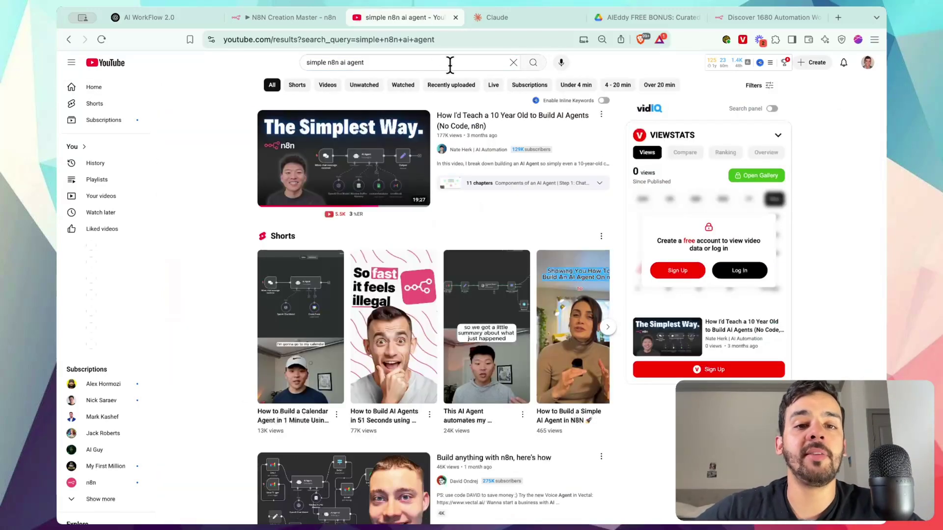
pyautogui.click(368, 158)
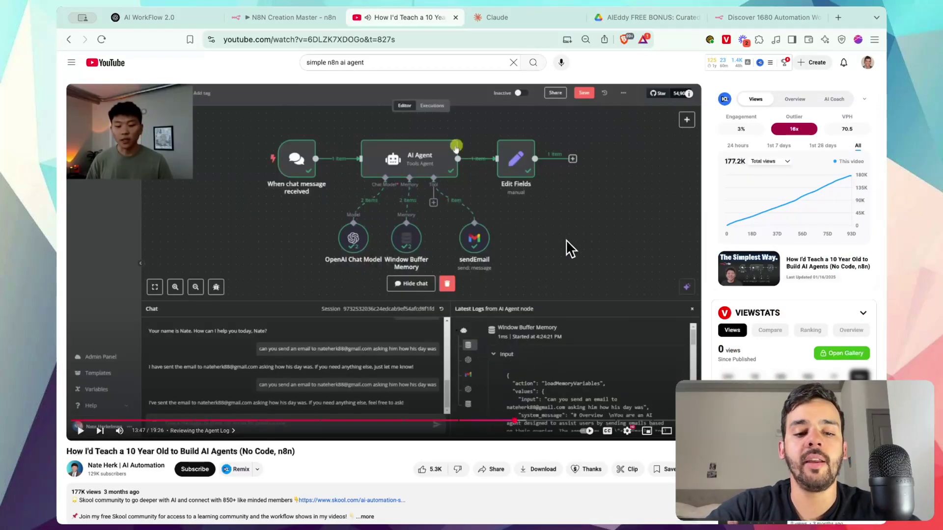
pyautogui.press('super+shift+4')
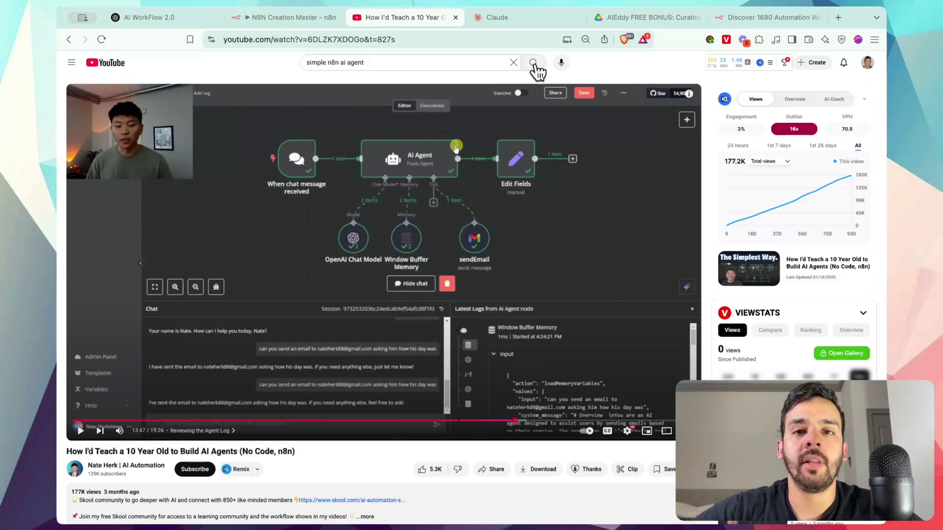
pyautogui.click(529, 18)
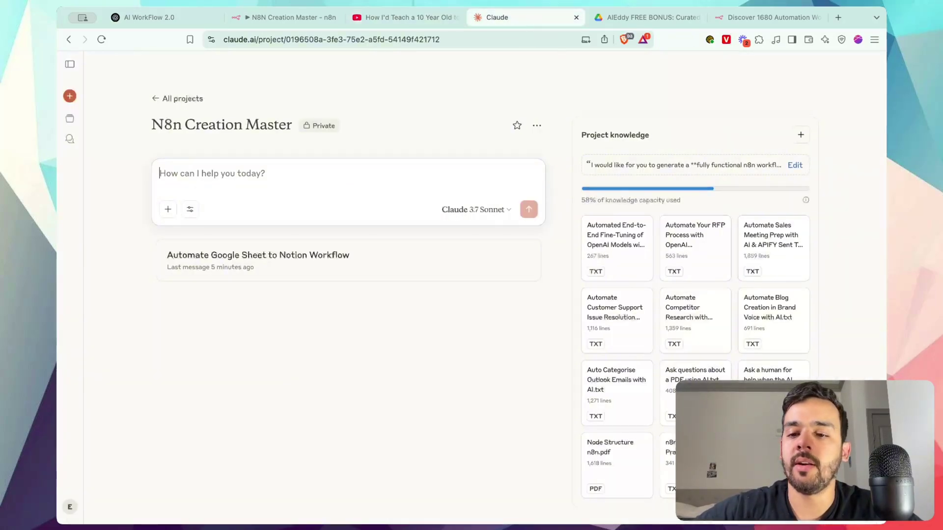
# Step: Drop the n8n agent workflow screenshot onto the N8n Creation Master prompt as an attachment
pyautogui.moveTo(835, 471); pyautogui.dragTo(550, 284)
pyautogui.moveTo(426, 219); pyautogui.dragTo(387, 172)
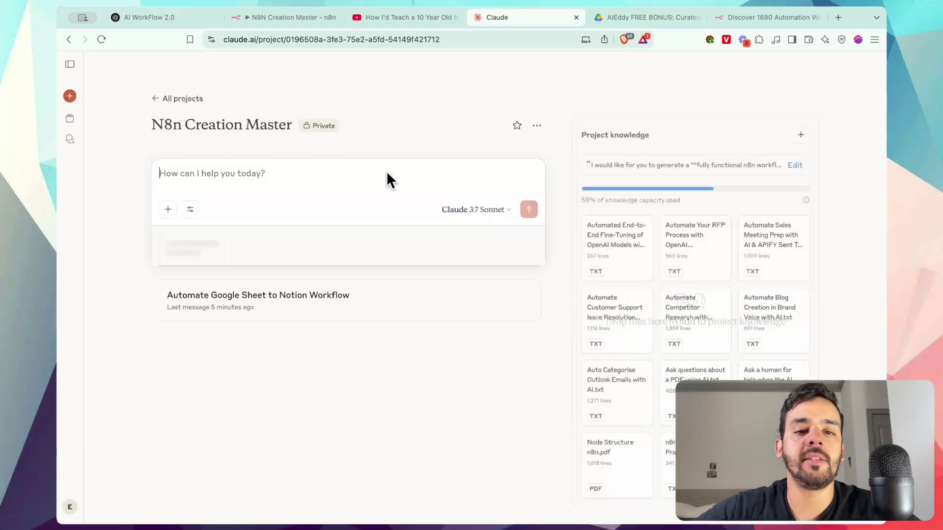
# Step: Expand the tutorial's description, show its transcript, and select and copy every transcript line
pyautogui.click(420, 20)
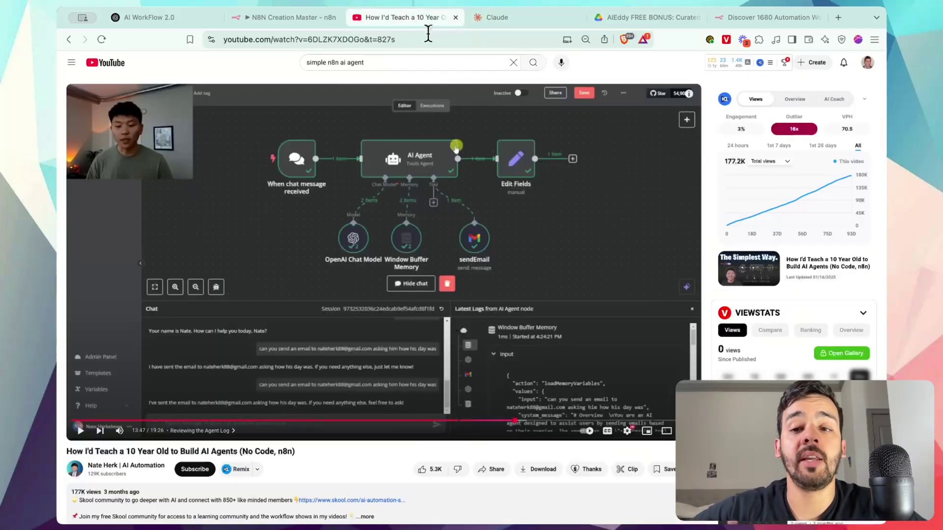
pyautogui.scroll(-4, 773, 208)
pyautogui.scroll(-6, 773, 208)
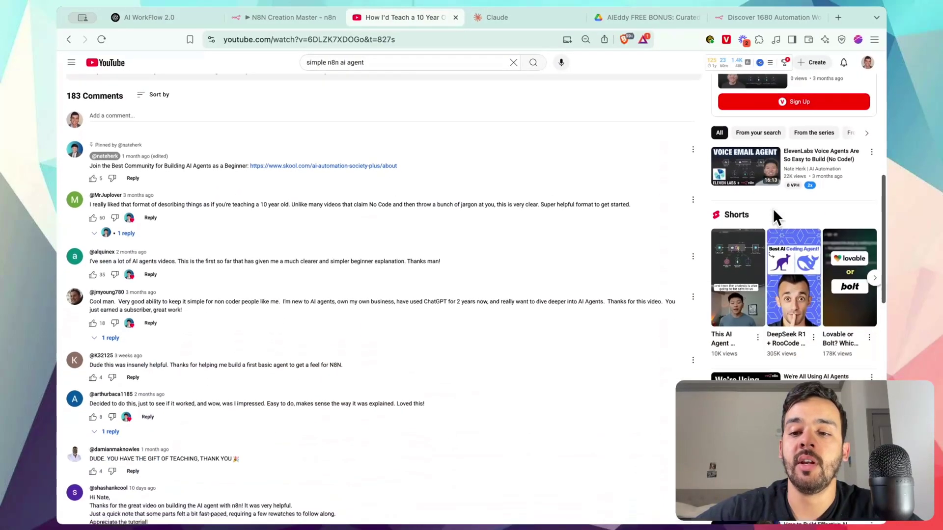
pyautogui.scroll(8, 592, 250)
pyautogui.scroll(-4, 592, 249)
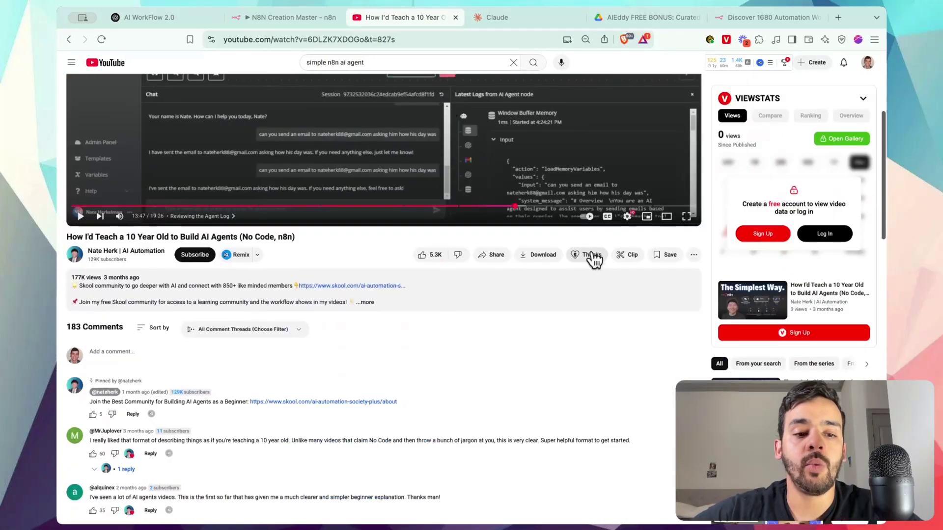
pyautogui.click(361, 302)
pyautogui.scroll(-5, 344, 297)
pyautogui.scroll(-5, 333, 295)
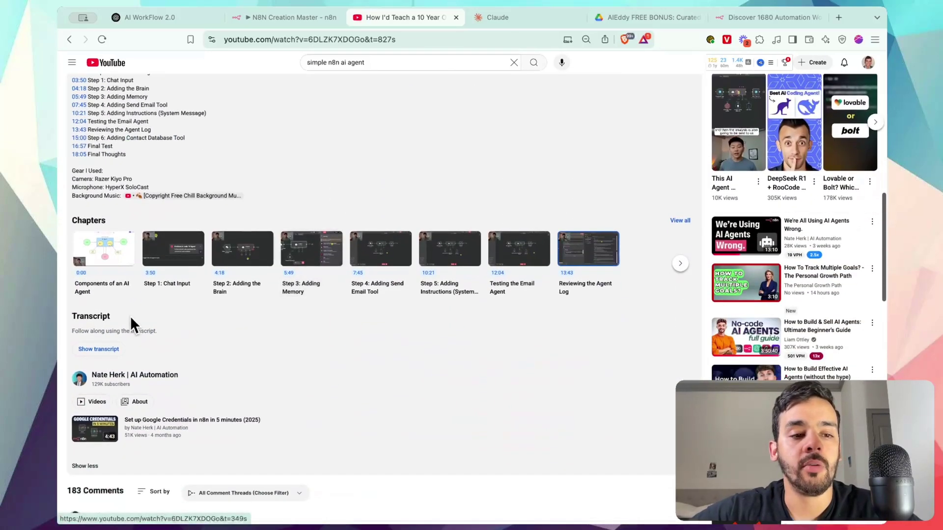
pyautogui.click(113, 352)
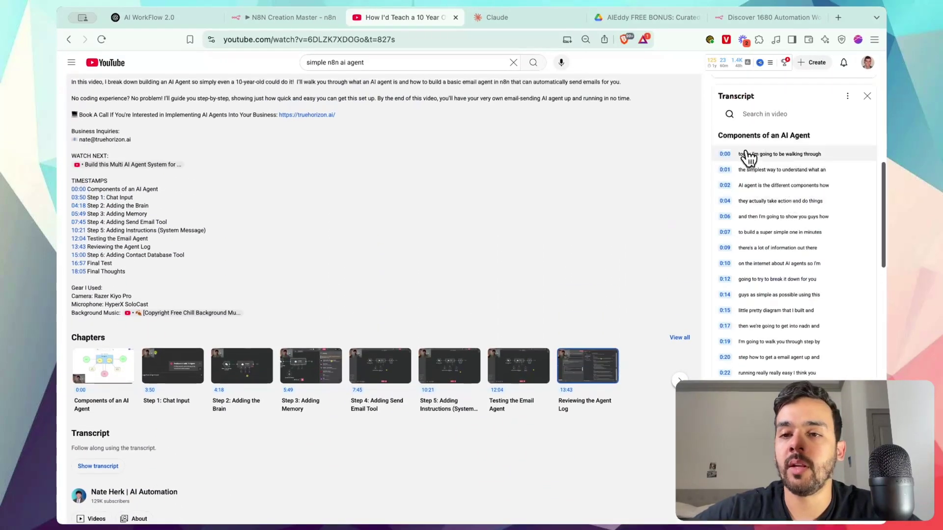
pyautogui.moveTo(747, 154); pyautogui.dragTo(785, 388)
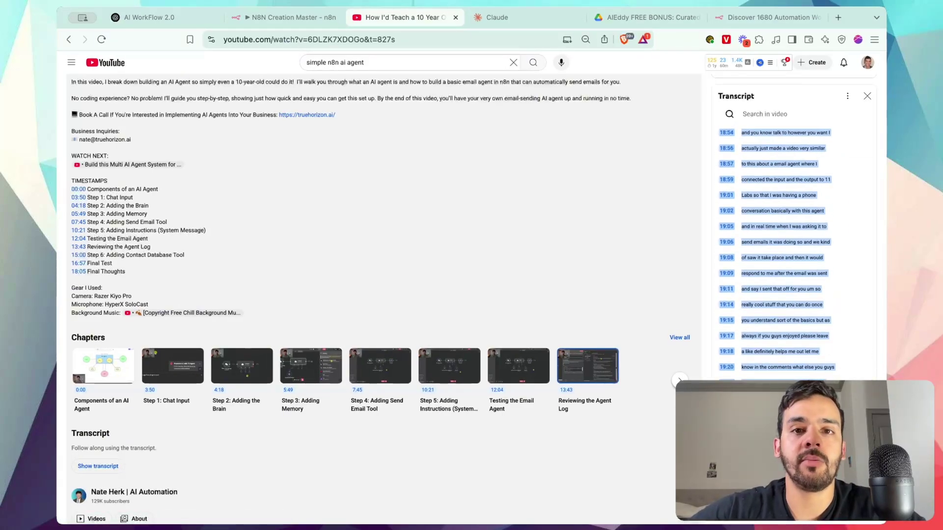
pyautogui.click(517, 19)
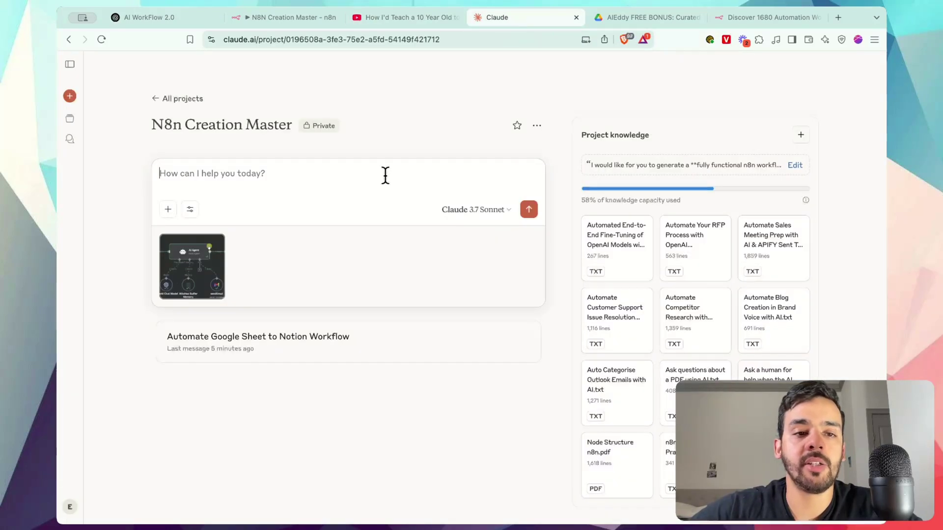
# Step: Paste the transcript and send 'recreate this for me' along with the screenshot
pyautogui.press('super+v')
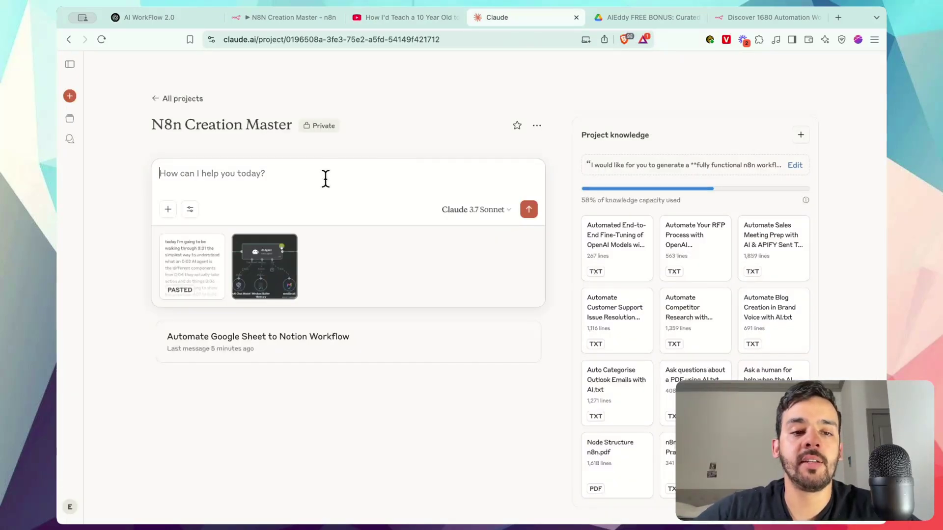
pyautogui.write('recreate this for me')
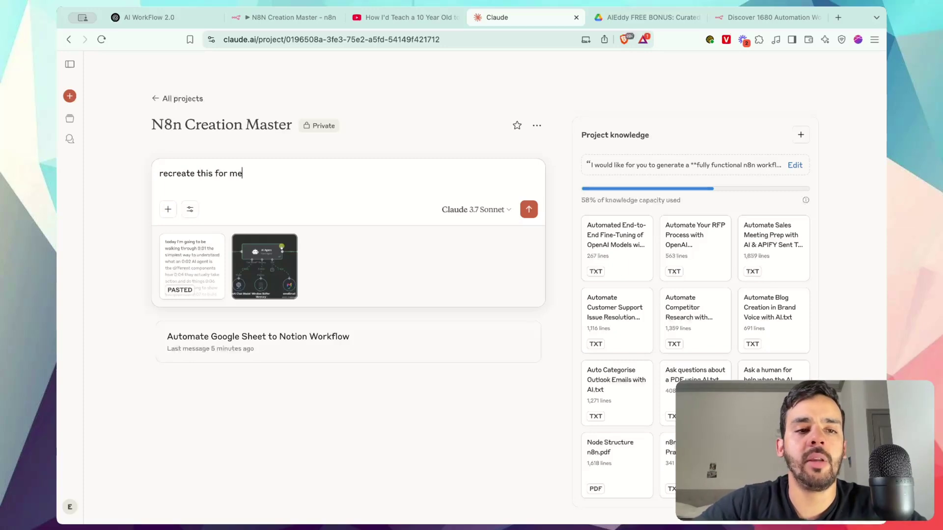
pyautogui.press('Return')
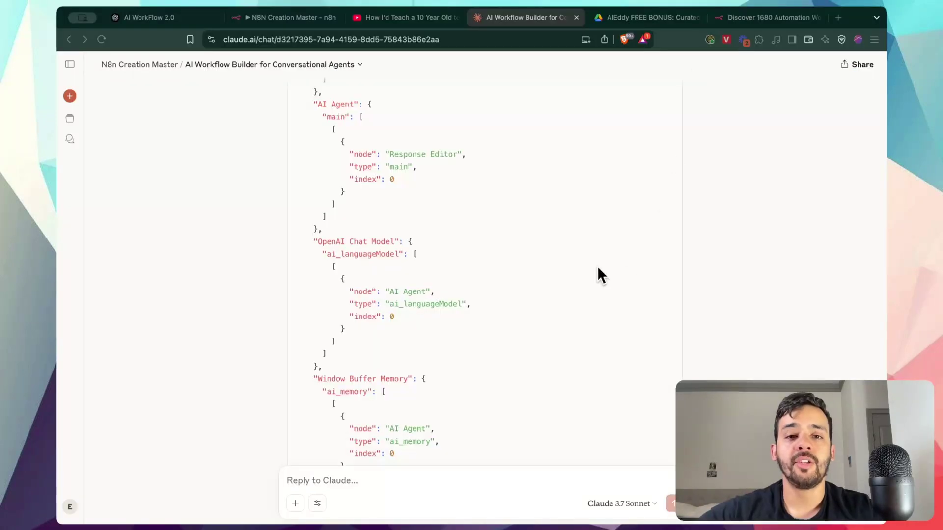
# Step: Copy the generated chat-triggered AI-agent workflow JSON from Claude's reply
pyautogui.scroll(7, 597, 266)
pyautogui.scroll(-4, 597, 266)
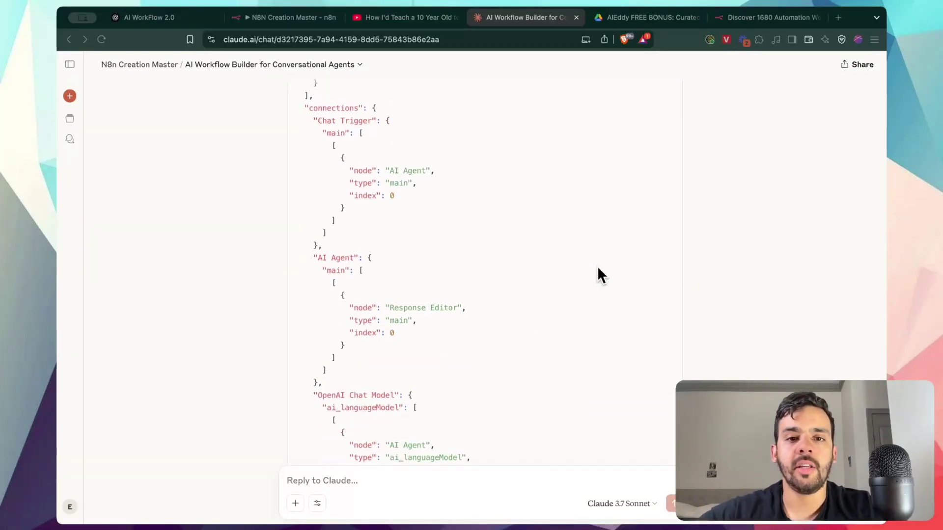
pyautogui.scroll(-15, 576, 267)
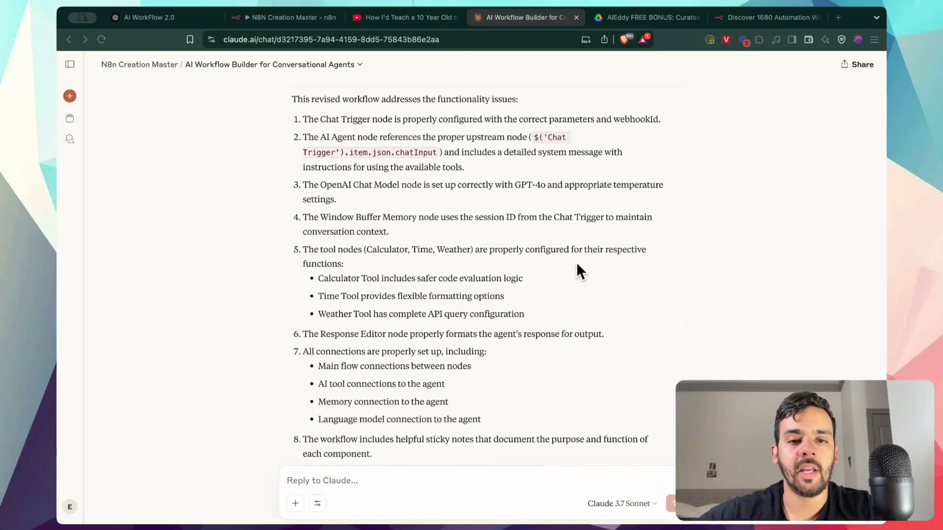
pyautogui.scroll(-3, 577, 266)
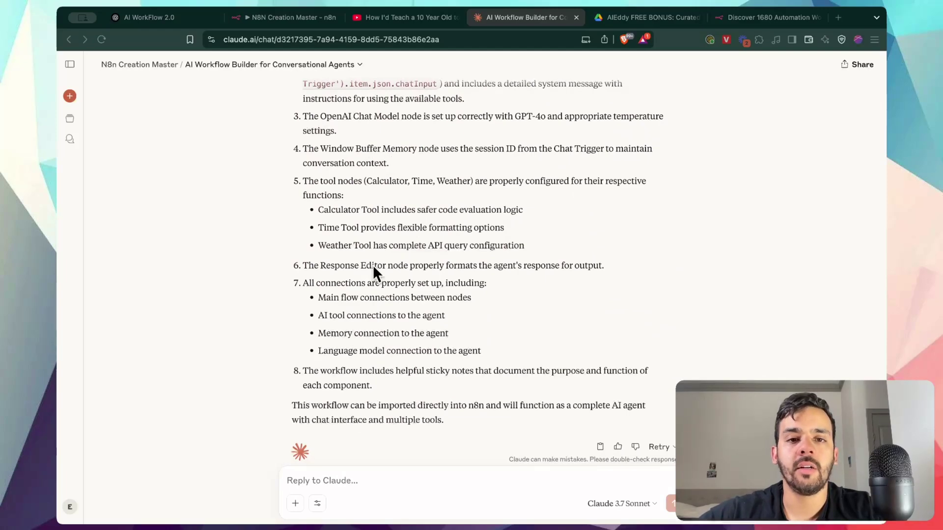
pyautogui.scroll(1, 373, 272)
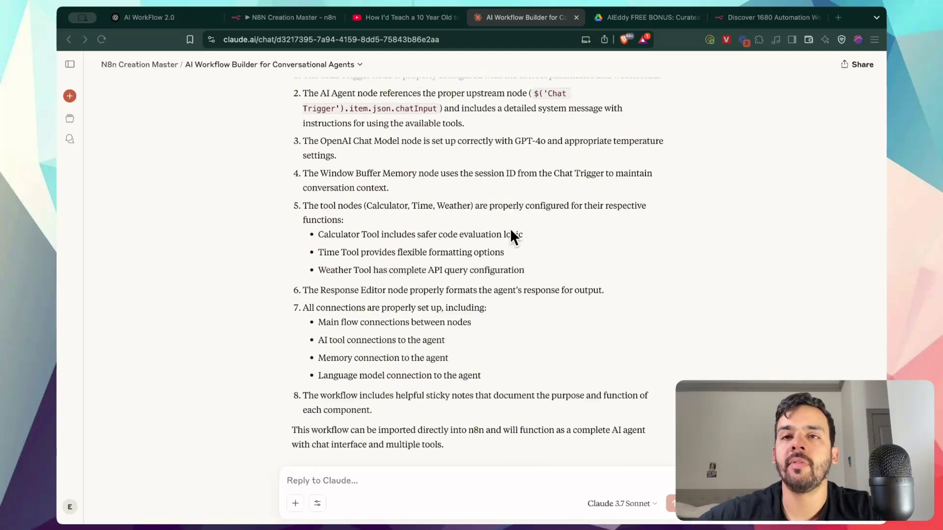
pyautogui.scroll(15, 609, 127)
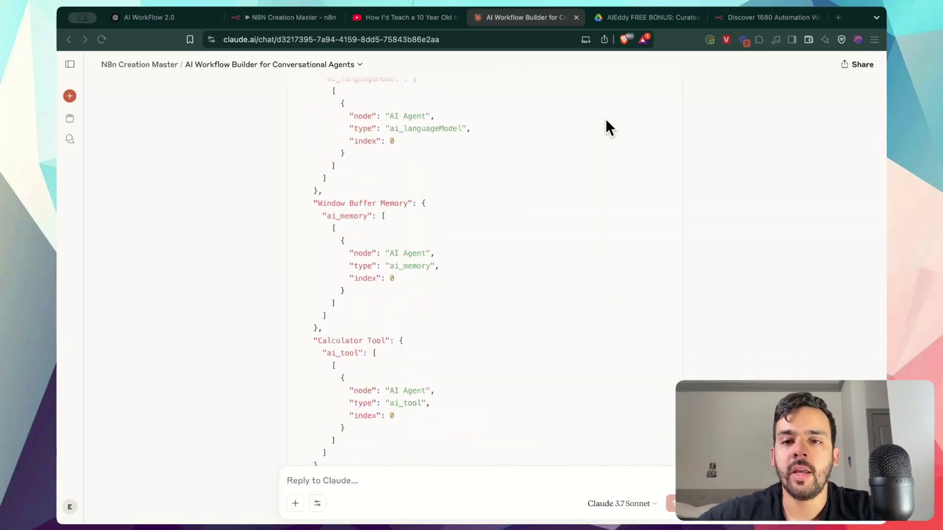
pyautogui.click(670, 95)
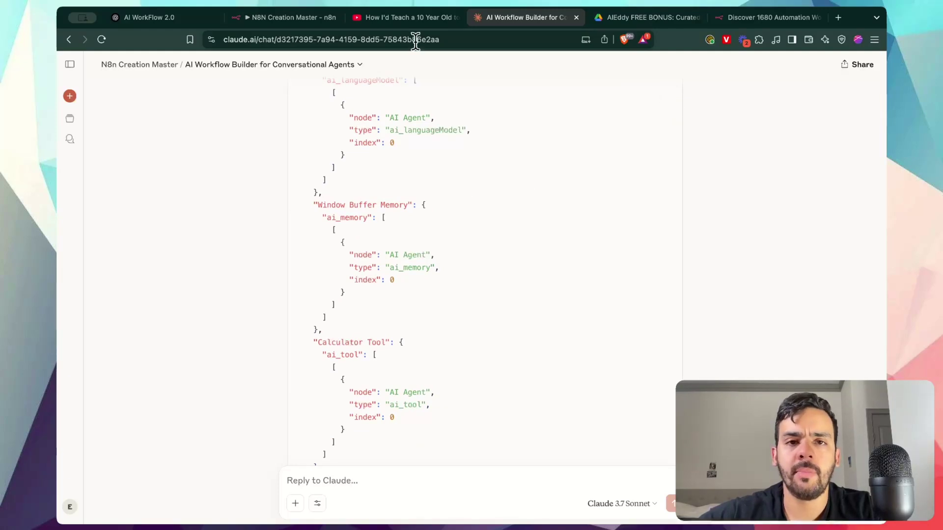
# Step: Paste the chat-triggered AI agent workflow onto the empty n8n canvas and fit it to view
pyautogui.click(293, 15)
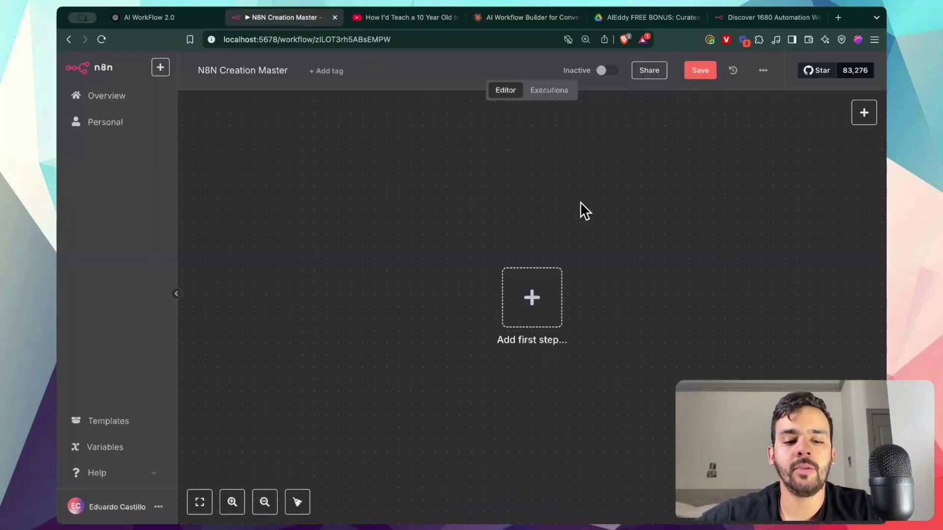
pyautogui.press('super+v')
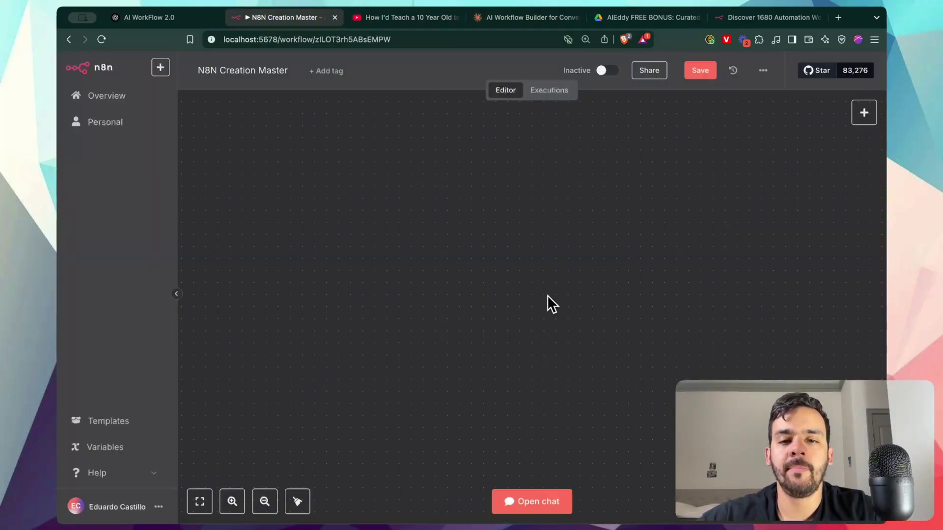
pyautogui.click(200, 501)
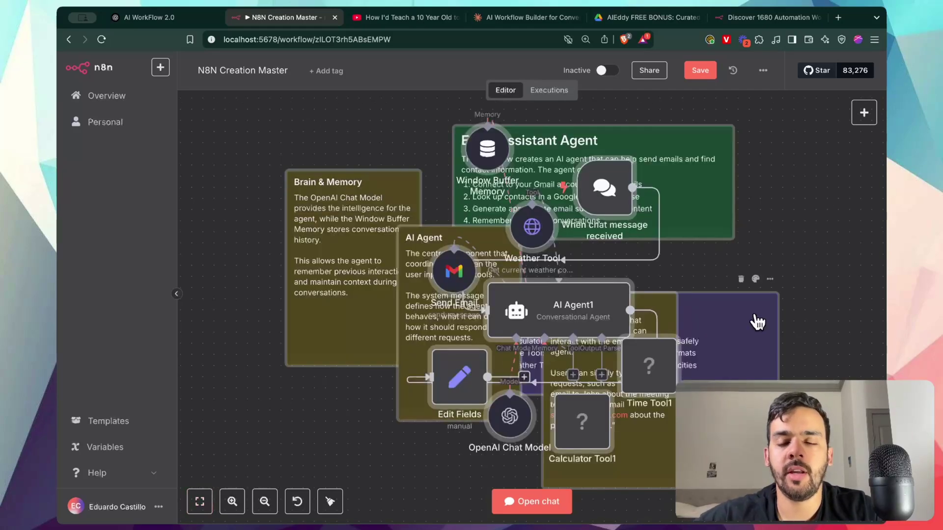
pyautogui.scroll(-5, 624, 273)
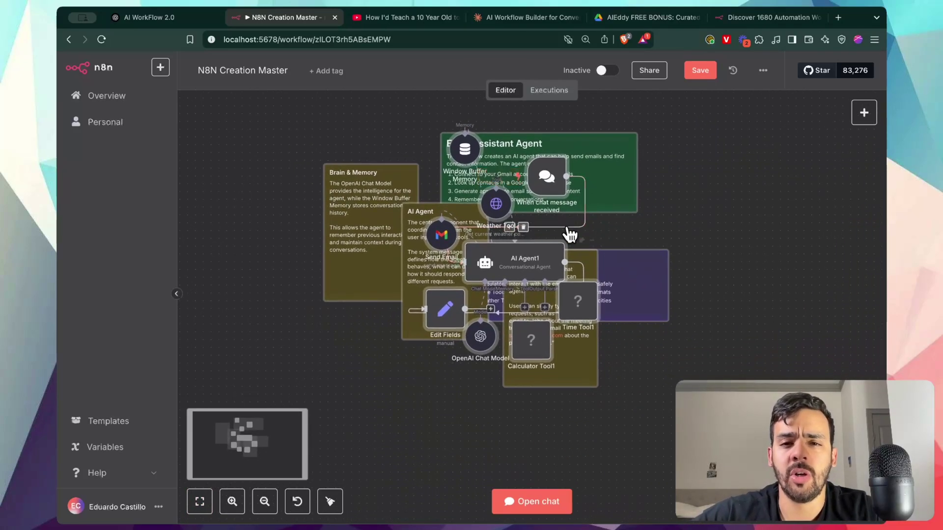
pyautogui.scroll(3, 577, 186)
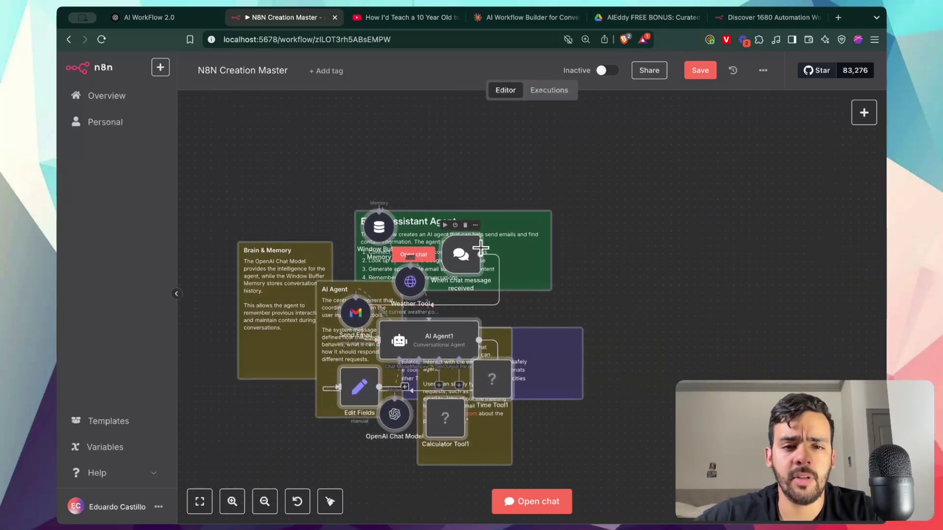
# Step: Rearrange the chat trigger, sticky notes, and Time Tool1 and Calculator Tool1 nodes so nothing overlaps
pyautogui.moveTo(562, 192); pyautogui.dragTo(402, 276)
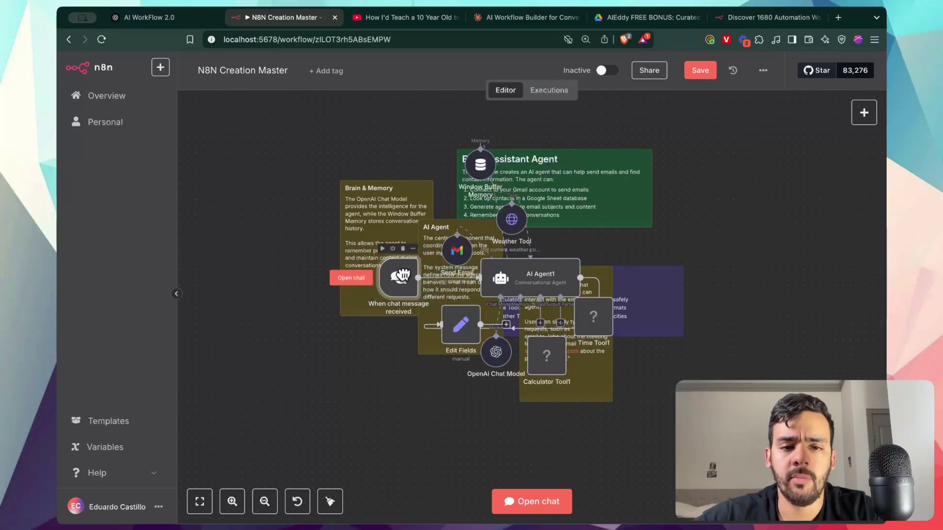
pyautogui.moveTo(630, 316); pyautogui.dragTo(702, 451)
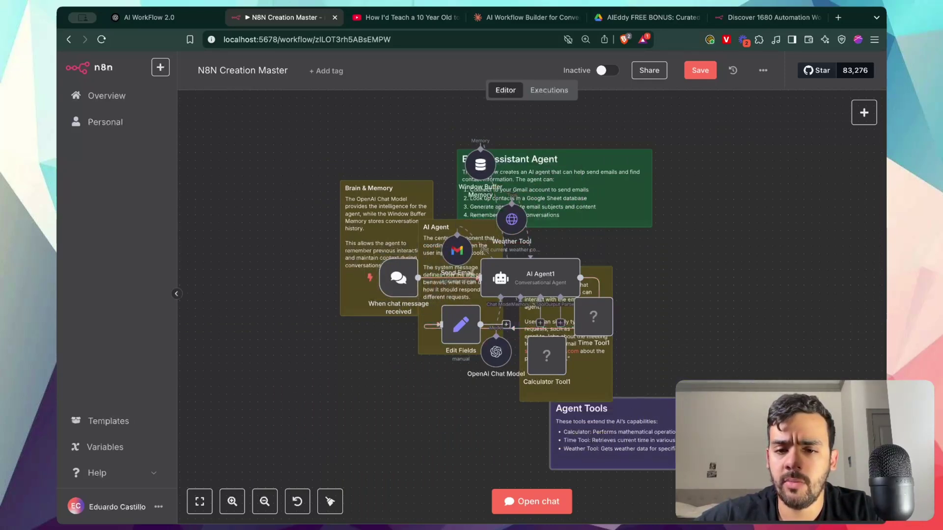
pyautogui.moveTo(647, 218); pyautogui.dragTo(647, 144)
pyautogui.moveTo(391, 239); pyautogui.dragTo(280, 303)
pyautogui.moveTo(427, 224); pyautogui.dragTo(356, 349)
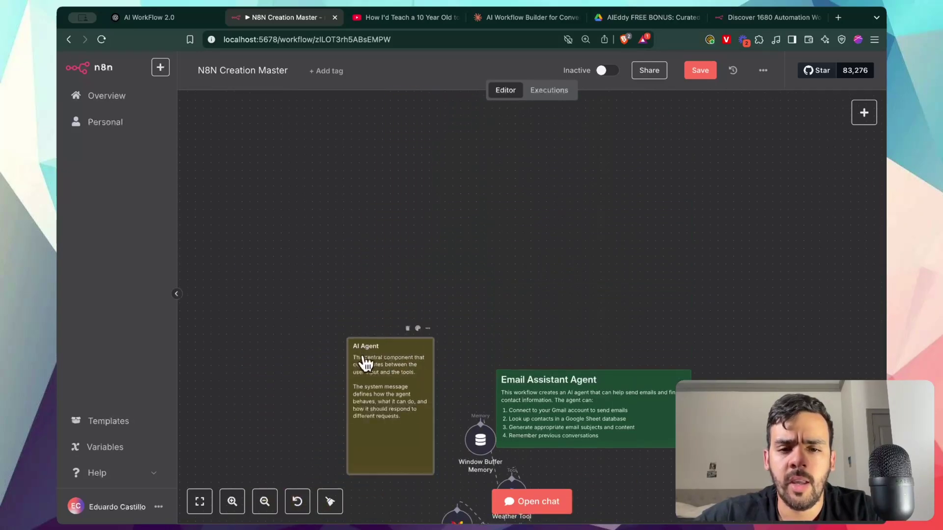
pyautogui.scroll(-5, 500, 324)
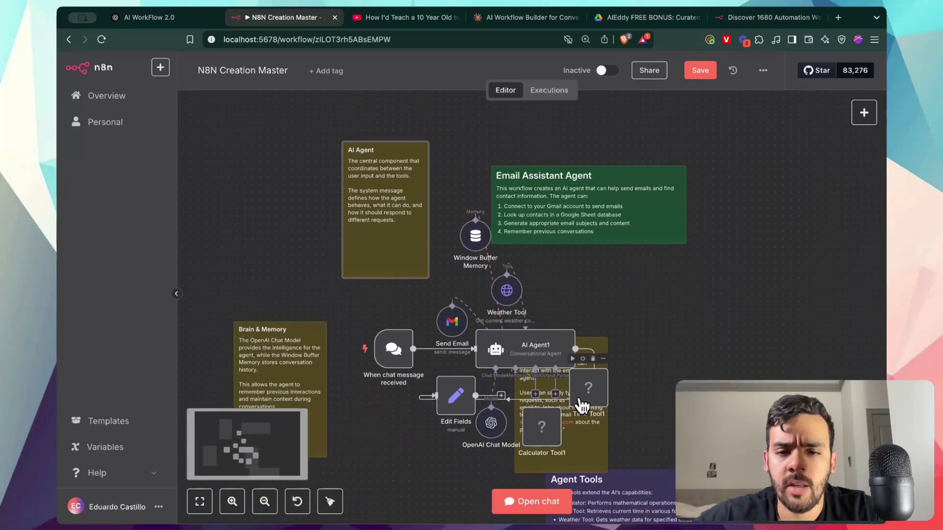
pyautogui.moveTo(635, 400); pyautogui.dragTo(635, 431)
pyautogui.moveTo(542, 427); pyautogui.dragTo(582, 442)
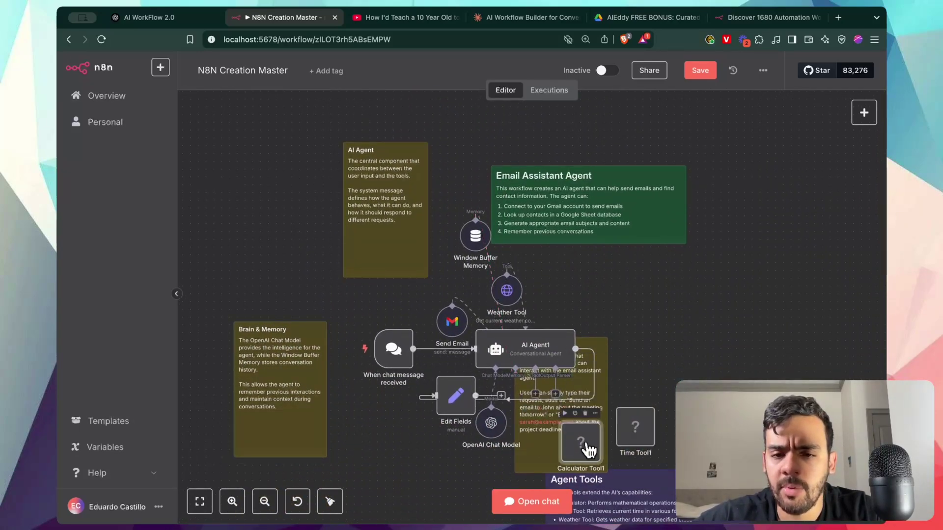
# Step: Move Edit Fields to the right of the agent, and put the Chat Trigger and Brain & Memory notes on the left
pyautogui.moveTo(605, 388); pyautogui.dragTo(716, 273)
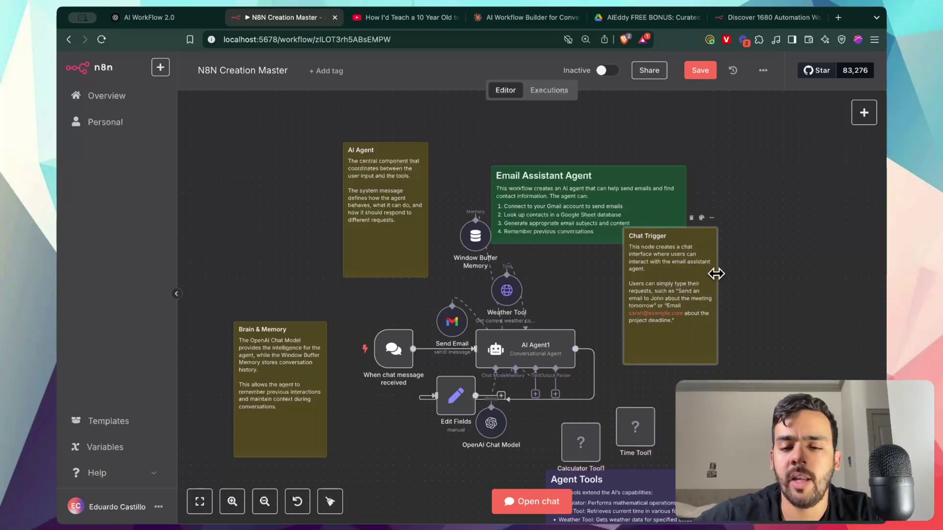
pyautogui.scroll(-3, 536, 324)
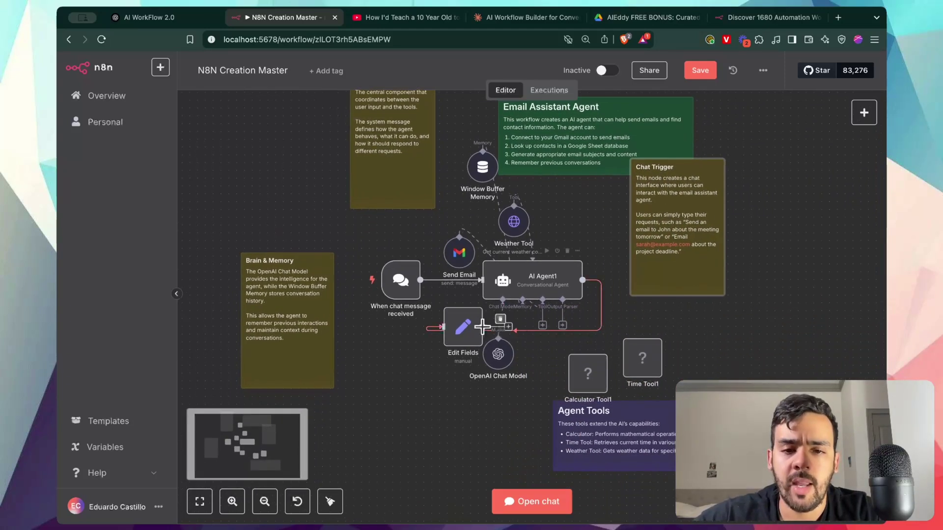
pyautogui.moveTo(463, 326); pyautogui.dragTo(654, 301)
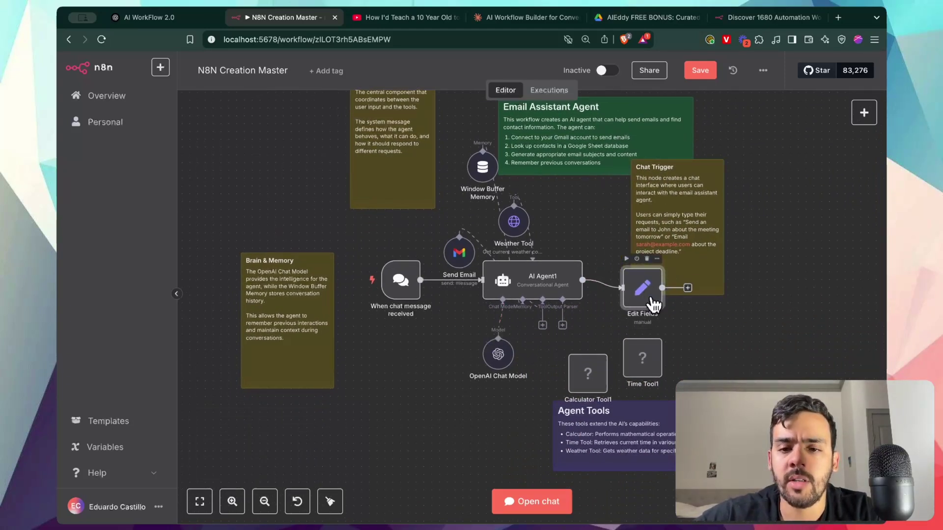
pyautogui.moveTo(693, 250); pyautogui.dragTo(297, 269)
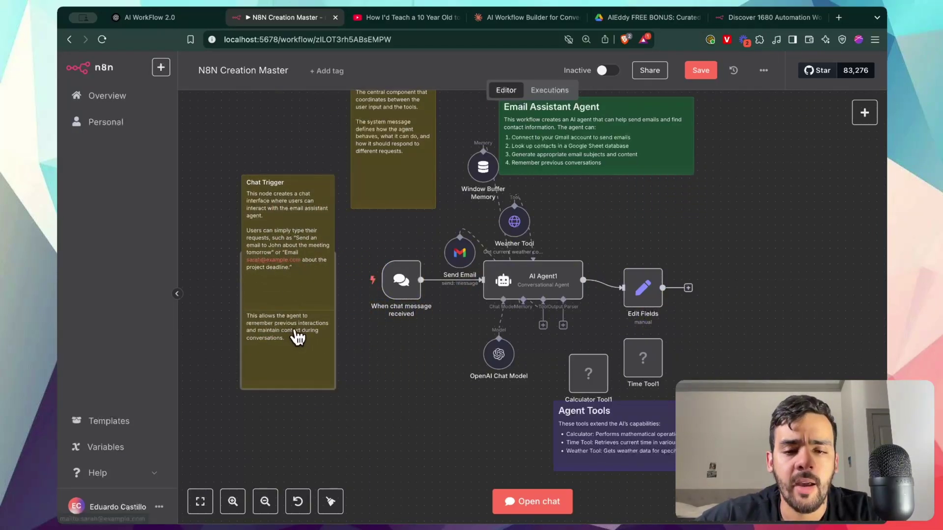
pyautogui.moveTo(297, 337); pyautogui.dragTo(386, 422)
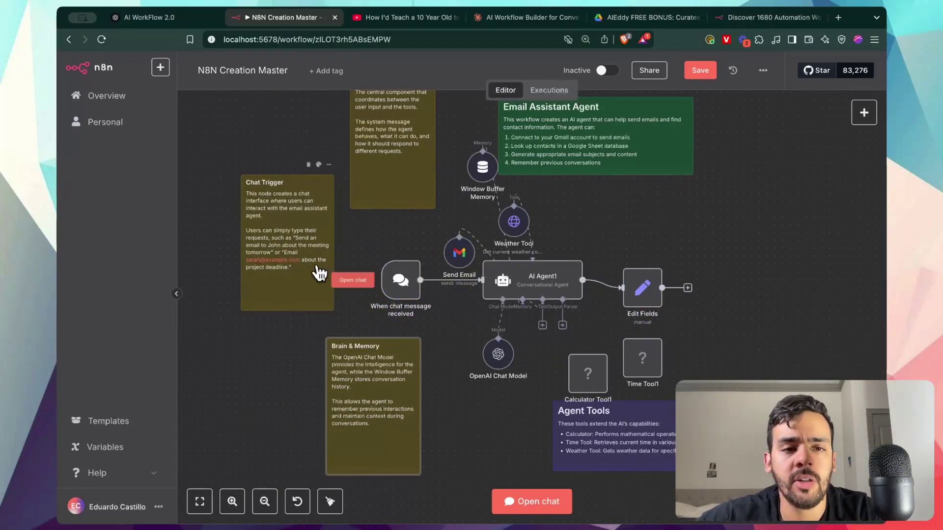
pyautogui.moveTo(298, 262); pyautogui.dragTo(305, 285)
pyautogui.hscroll(2, 401, 235)
pyautogui.scroll(-1, 401, 235)
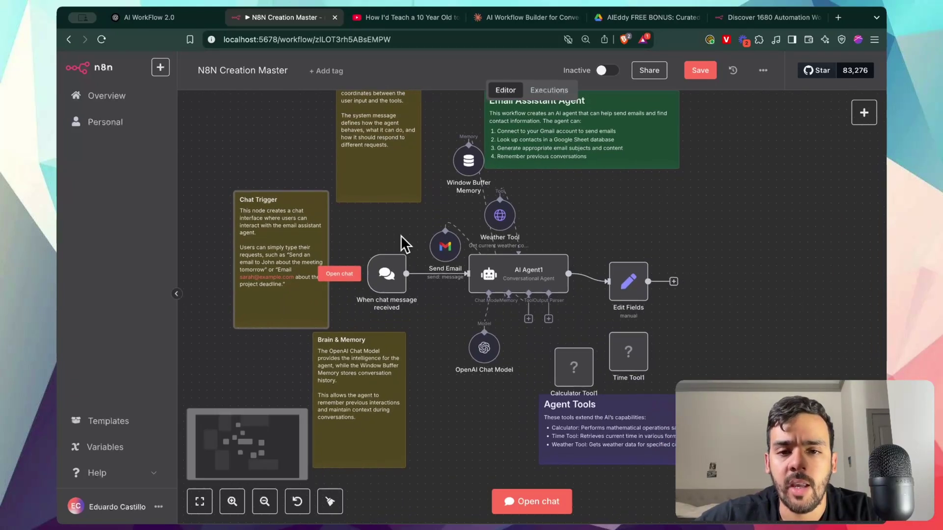
# Step: Bring Weather Tool, Window Buffer Memory, OpenAI Chat Model and Send Email down beneath the AI agent
pyautogui.moveTo(504, 227); pyautogui.dragTo(613, 212)
pyautogui.moveTo(461, 164); pyautogui.dragTo(503, 391)
pyautogui.moveTo(479, 351); pyautogui.dragTo(439, 389)
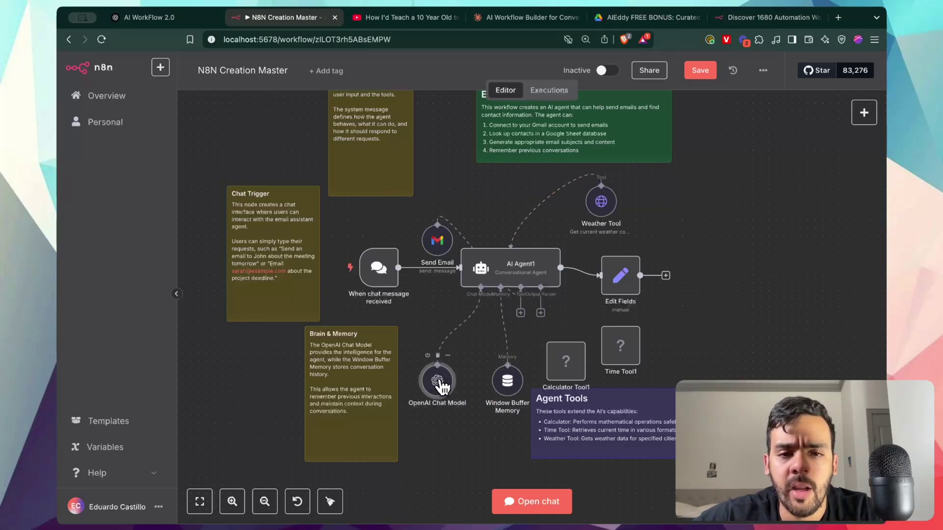
pyautogui.moveTo(437, 241); pyautogui.dragTo(539, 358)
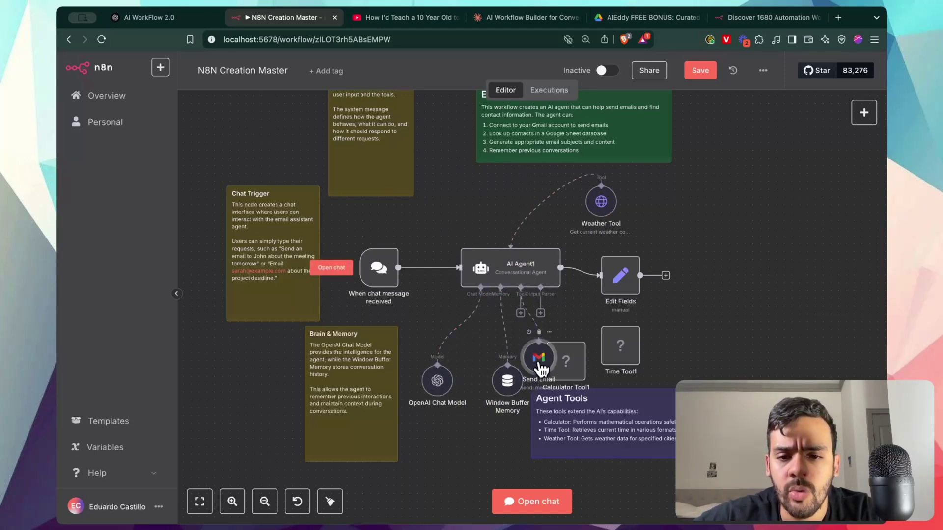
pyautogui.moveTo(594, 436); pyautogui.dragTo(561, 456)
pyautogui.scroll(-3, 593, 355)
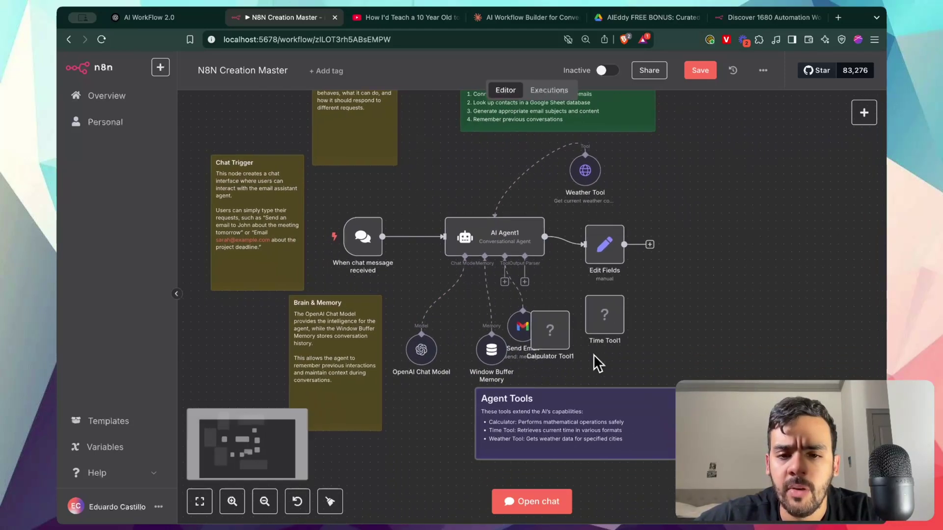
# Step: Set Weather Tool beside Send Email and delete the Time Tool1 and Calculator Tool1 nodes
pyautogui.moveTo(563, 334); pyautogui.dragTo(648, 347)
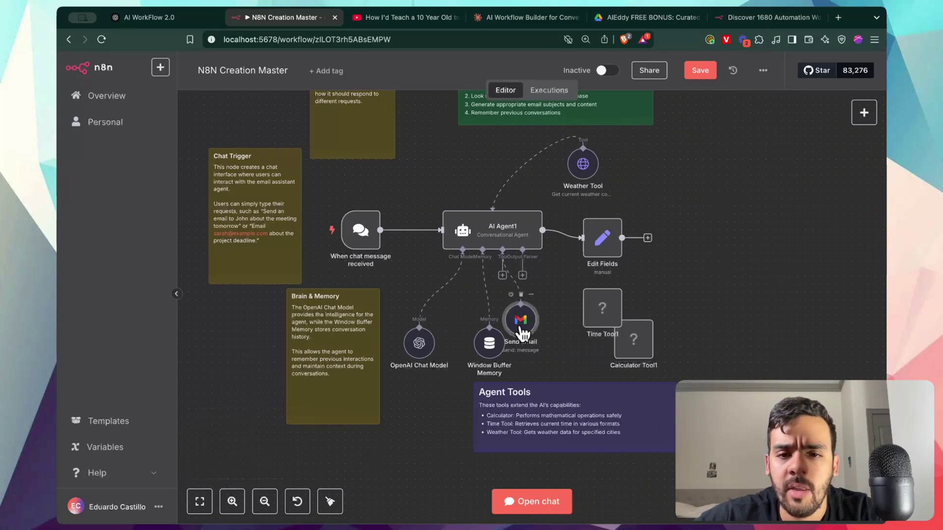
pyautogui.moveTo(521, 320); pyautogui.dragTo(522, 344)
pyautogui.moveTo(599, 234); pyautogui.dragTo(608, 234)
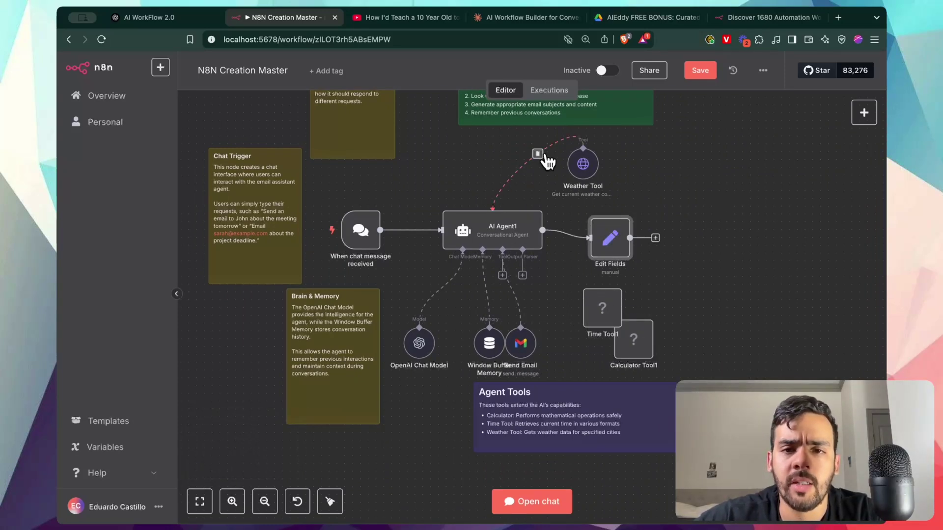
pyautogui.moveTo(589, 162); pyautogui.dragTo(573, 349)
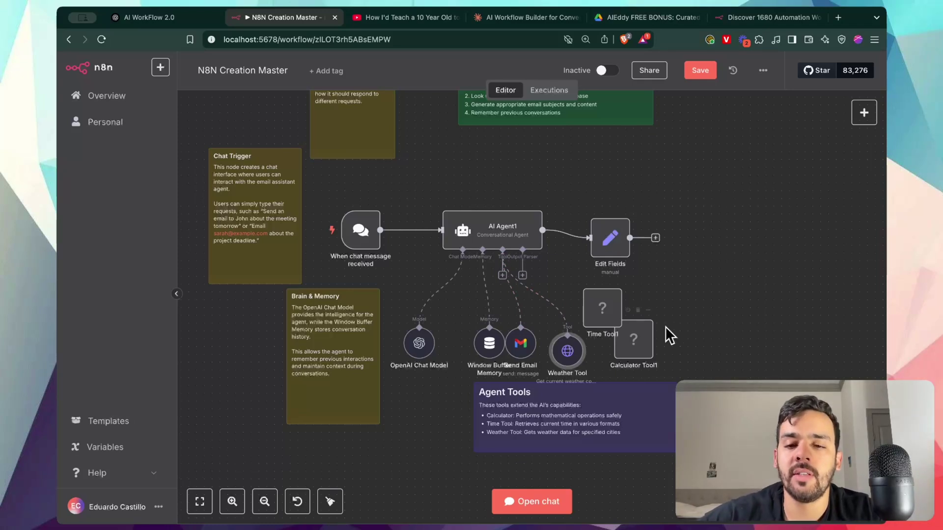
pyautogui.moveTo(675, 279); pyautogui.dragTo(583, 364)
pyautogui.press('Delete')
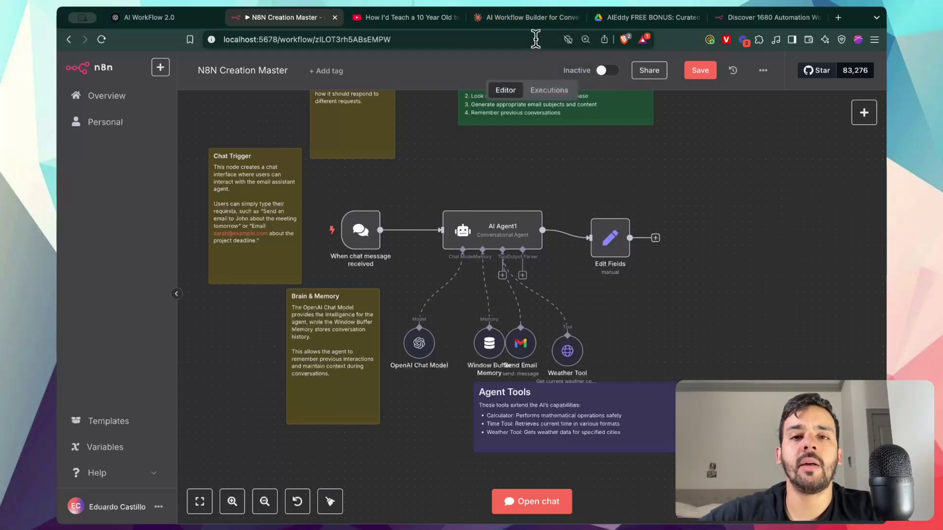
pyautogui.click(529, 18)
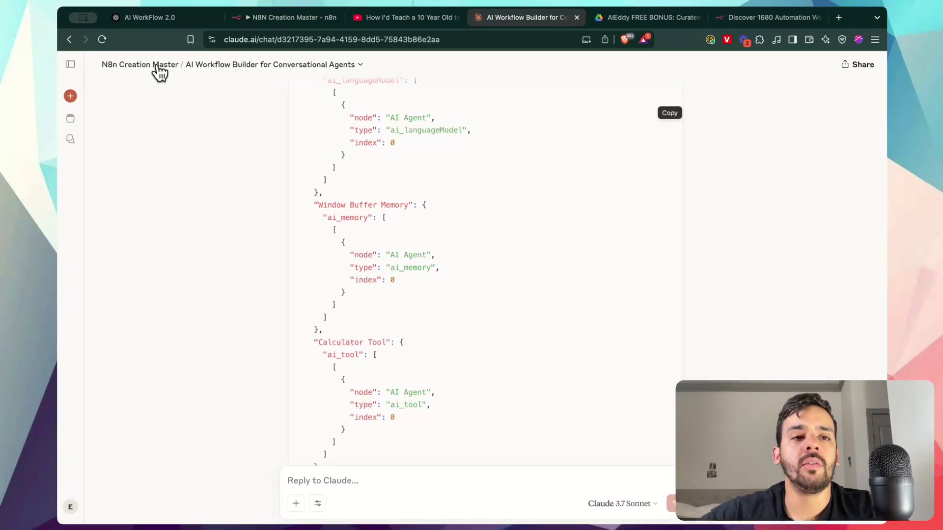
pyautogui.click(156, 64)
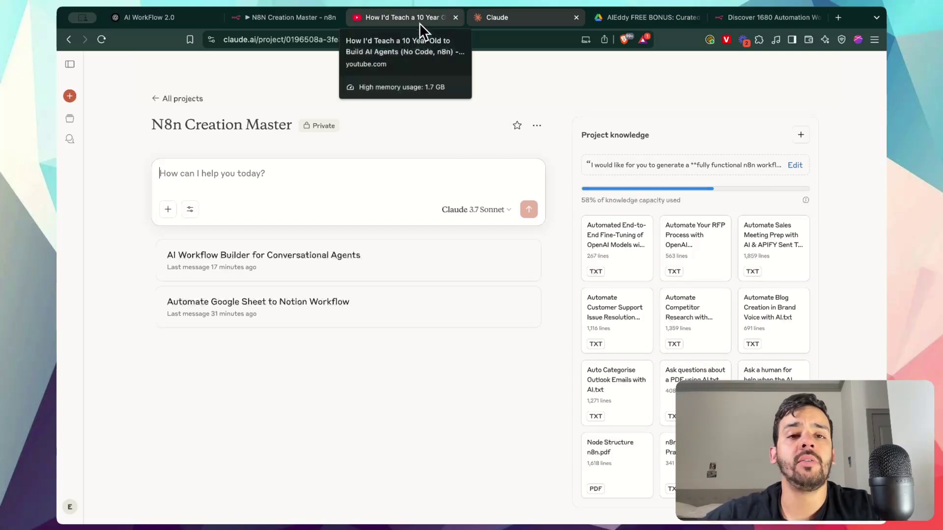
pyautogui.click(310, 20)
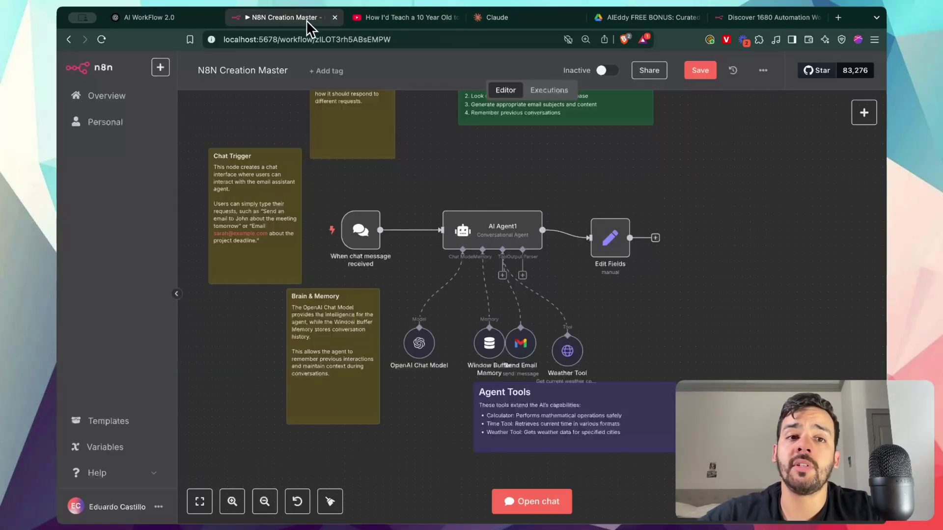
# Step: Position AI Agent1 under its notes and move the AI Agent and Email Assistant Agent notes
pyautogui.moveTo(511, 217)
pyautogui.mouseDown()
pyautogui.moveTo(526, 192)
pyautogui.moveTo(511, 216)
pyautogui.mouseUp()
pyautogui.scroll(3, 530, 231)
pyautogui.moveTo(397, 176); pyautogui.dragTo(427, 231)
pyautogui.click(552, 212)
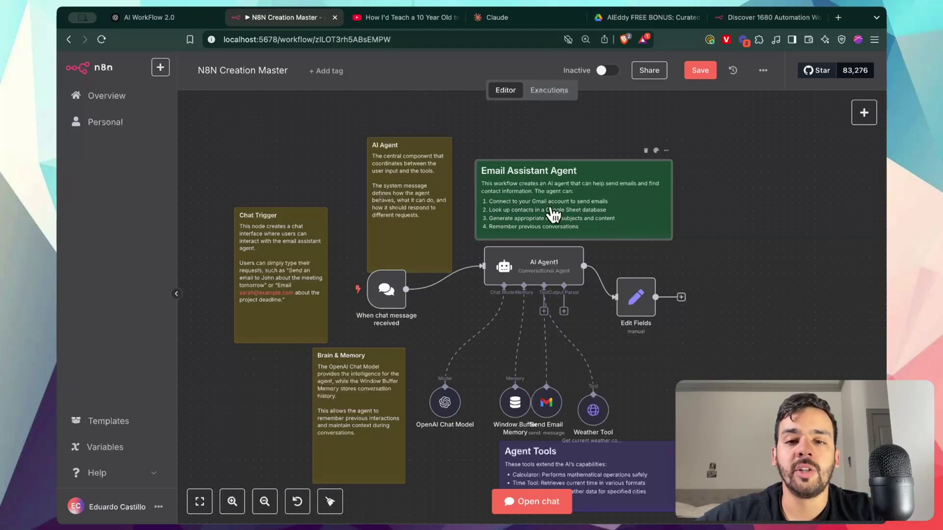
pyautogui.doubleClick(564, 206)
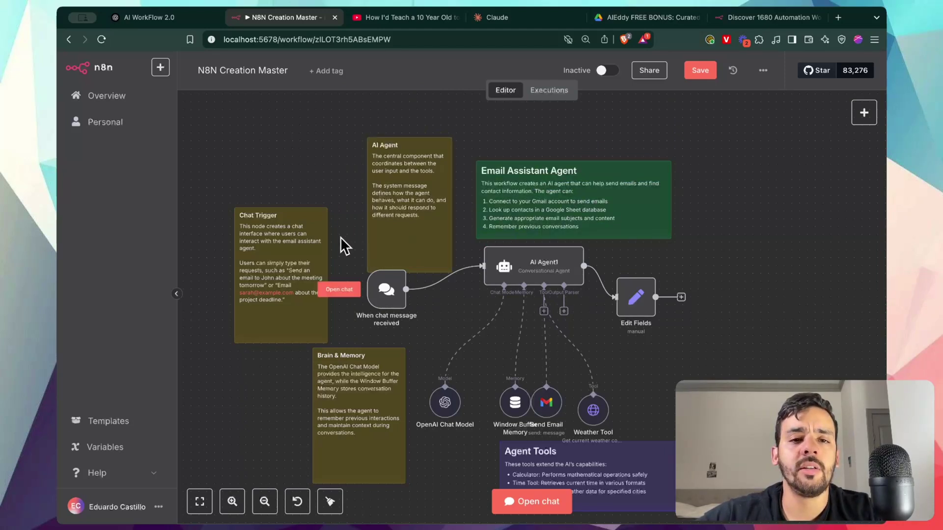
# Step: Space Window Buffer Memory apart from Send Email and raise Weather Tool in line with the row
pyautogui.scroll(-2, 448, 273)
pyautogui.hscroll(1, 448, 273)
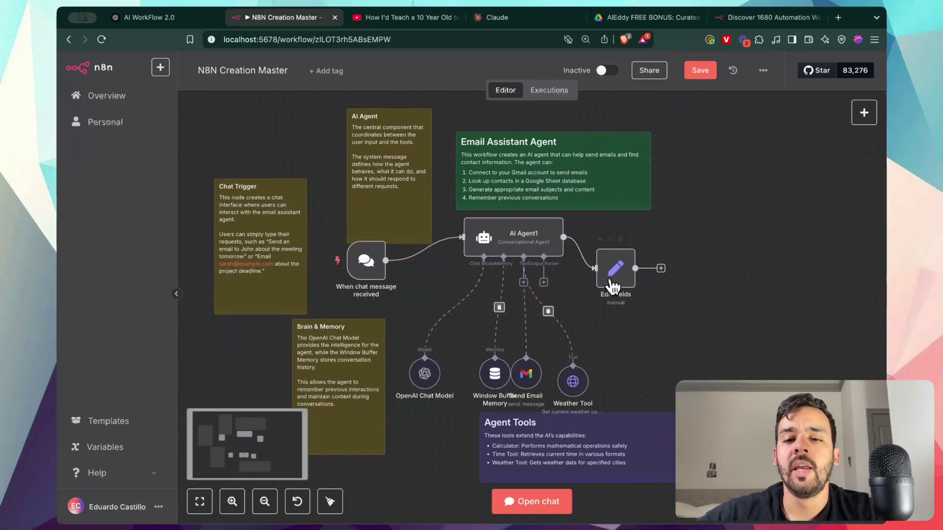
pyautogui.moveTo(494, 378); pyautogui.dragTo(479, 377)
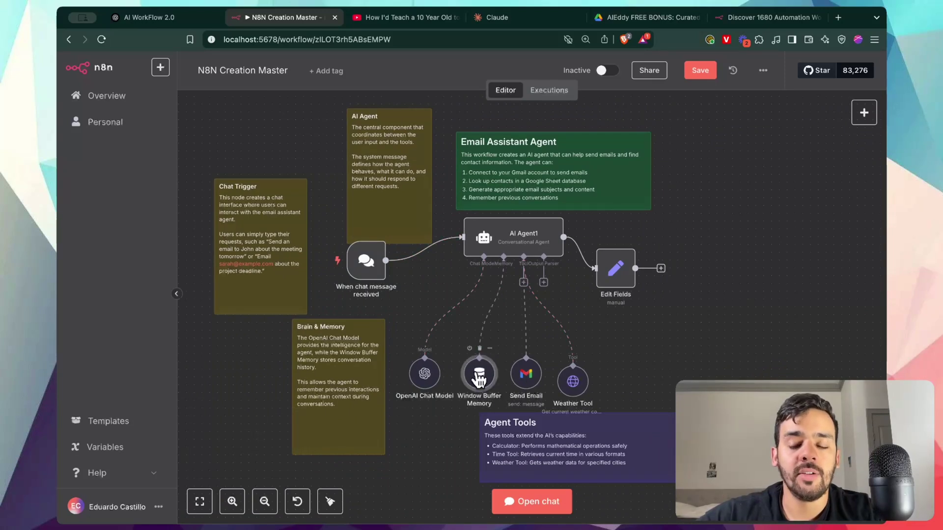
pyautogui.moveTo(577, 383); pyautogui.dragTo(577, 369)
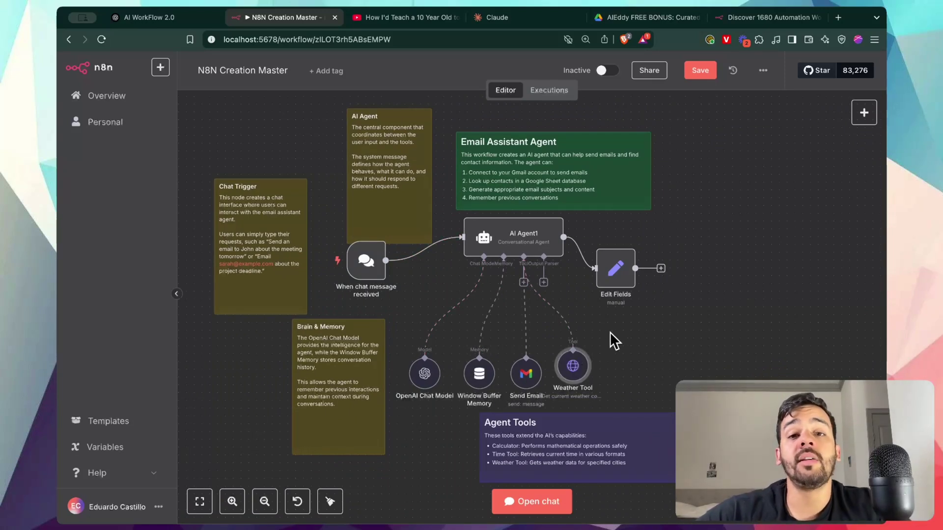